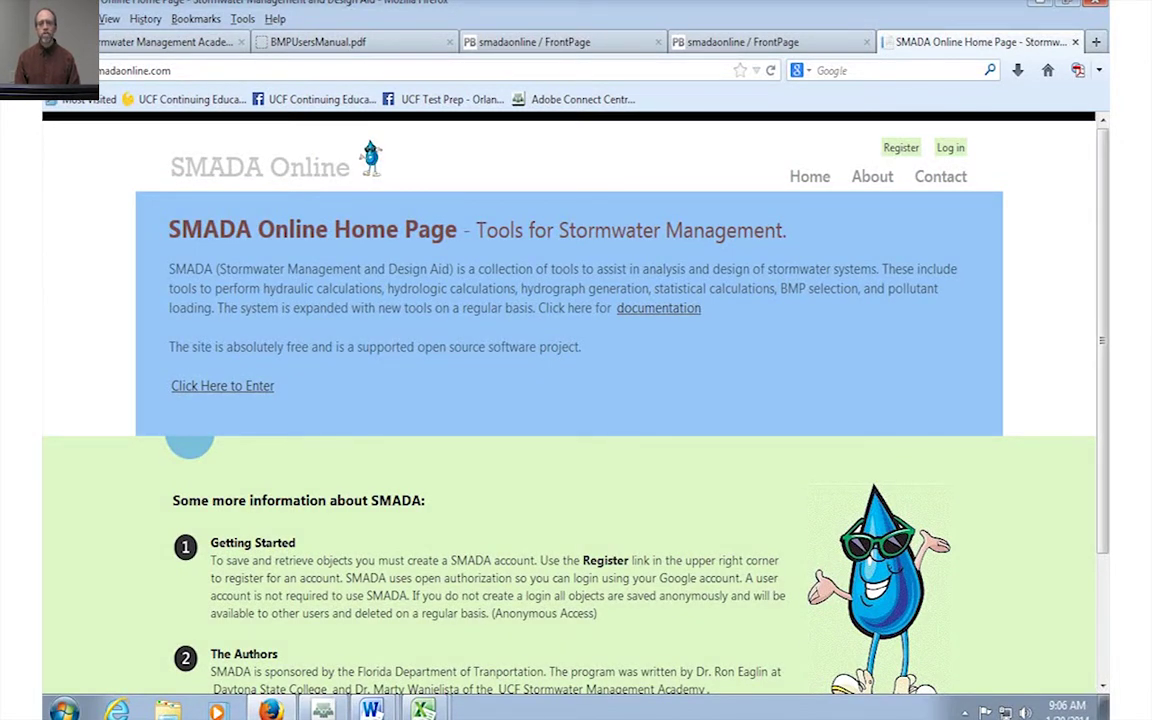
- Log in with a local account, entering the user name and account password and turning on the remember-me option
left_click(949, 147)
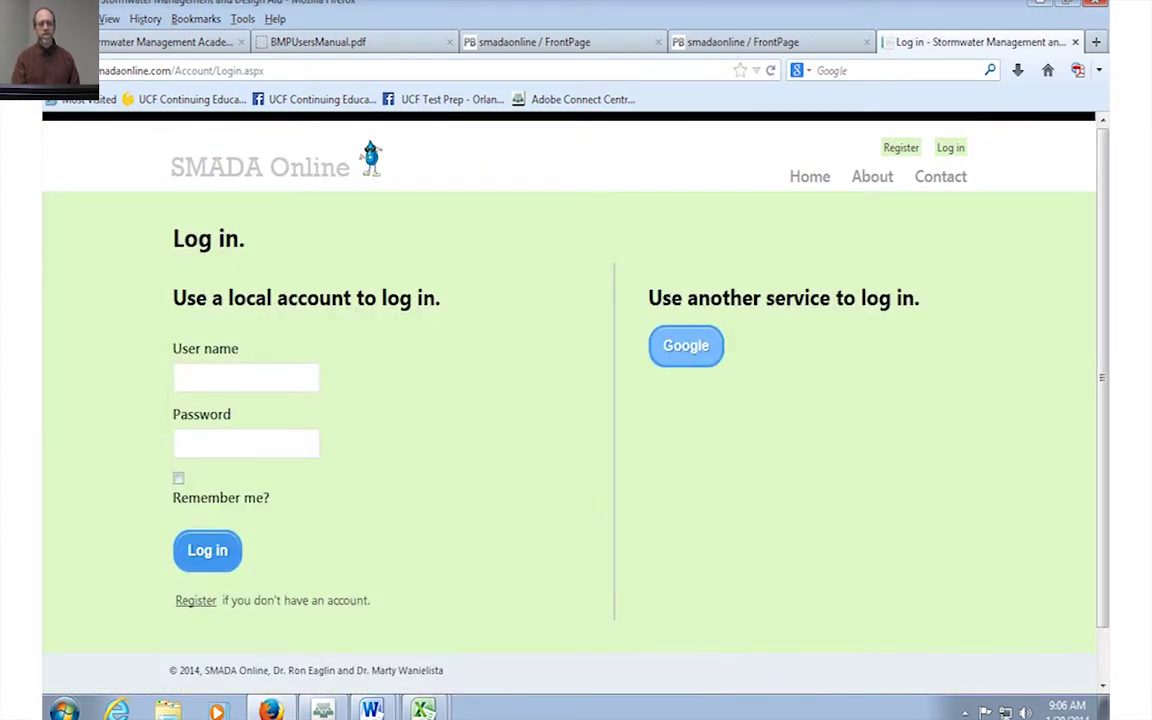
left_click(245, 377)
type("e")
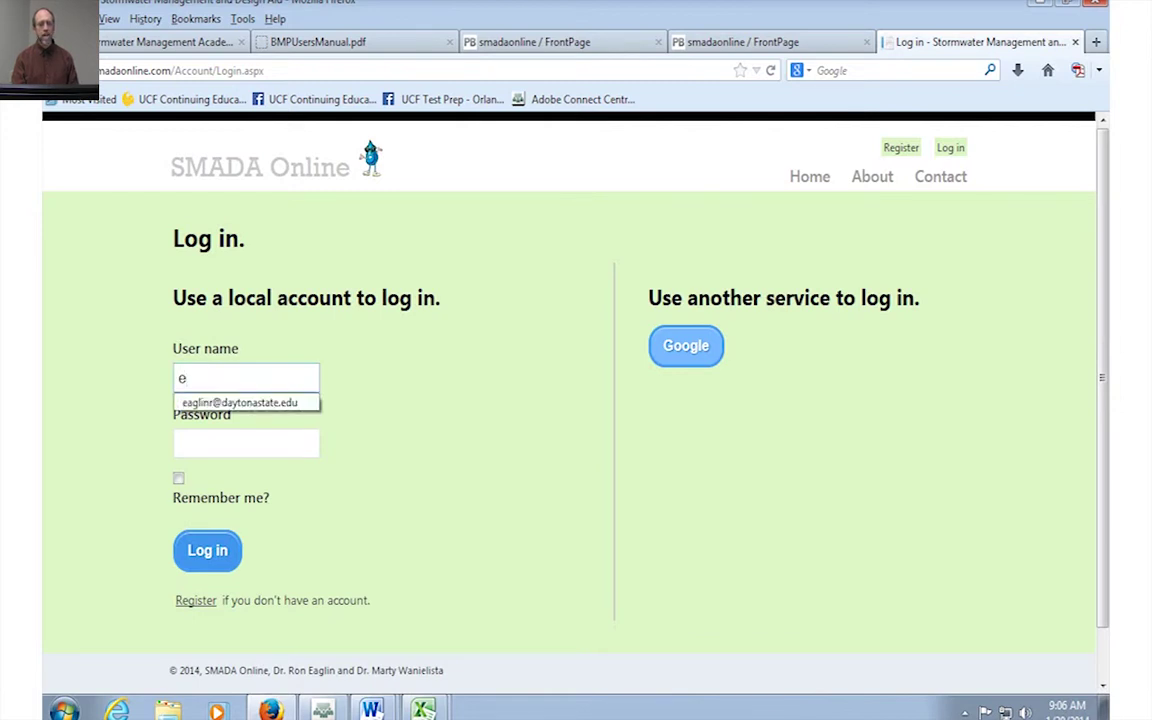
type("a")
key("Down")
key("Return")
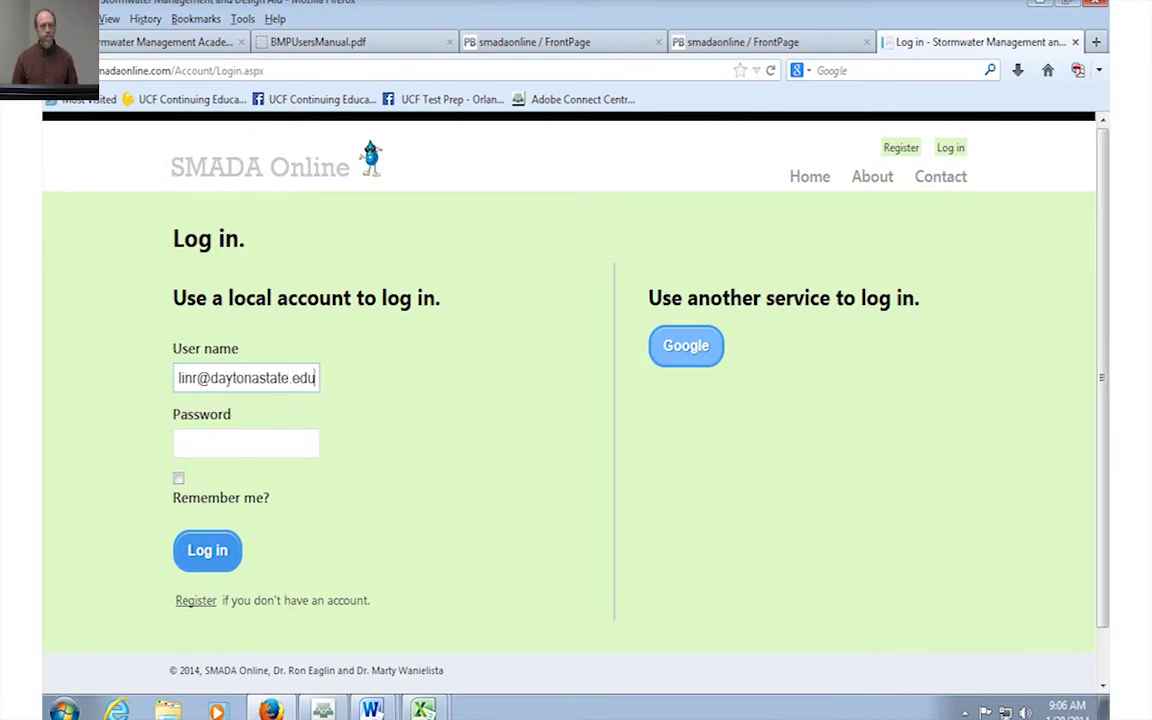
key("Tab")
type("•••••••")
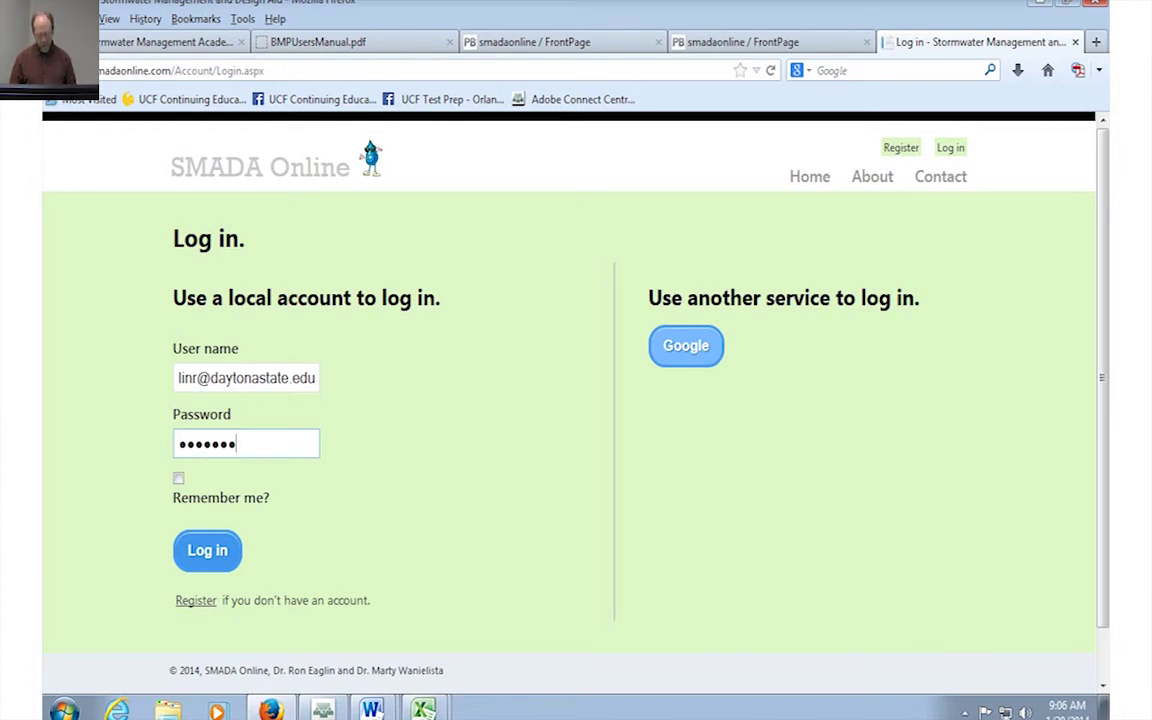
key("Tab")
key("space")
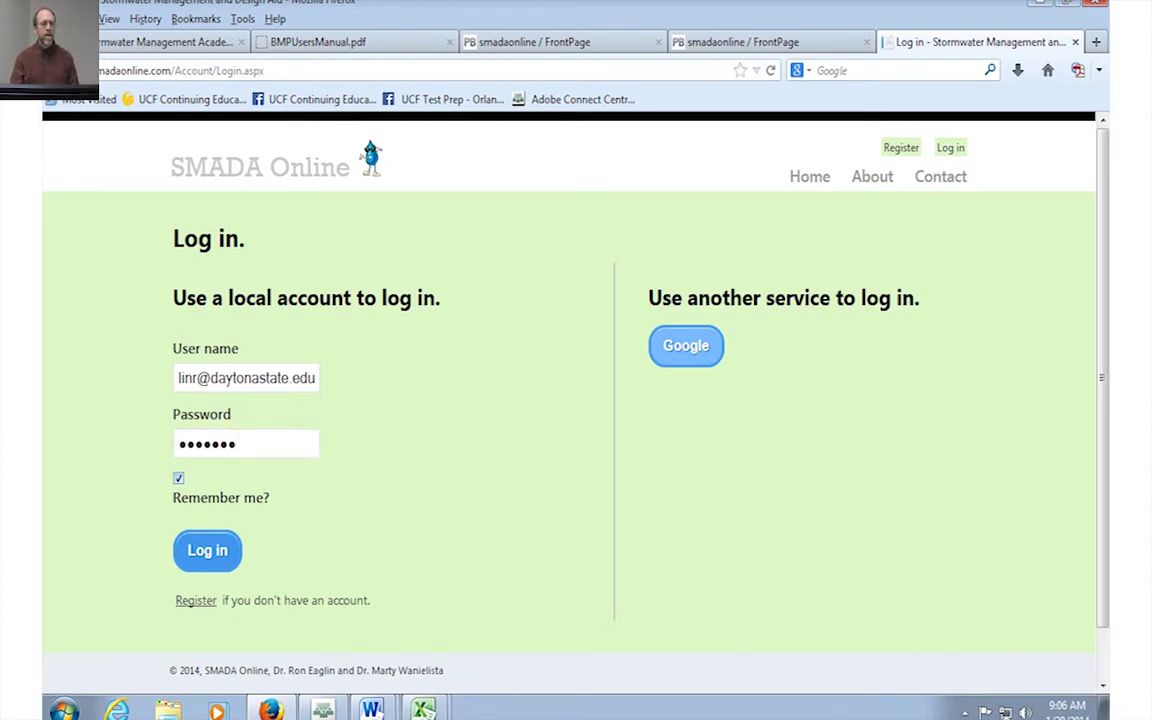
key("space")
key("Return")
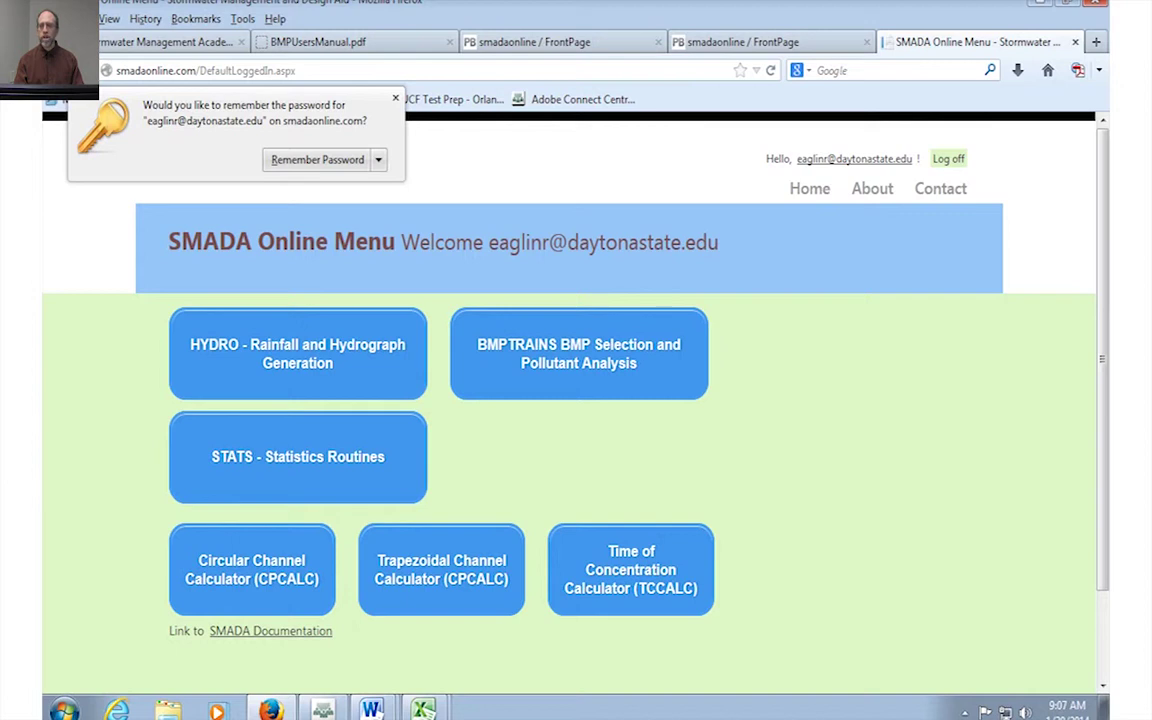
- Open the saved Sample 10 acre watershed from the HYDRO routines and review its parameters in table view
left_click(298, 353)
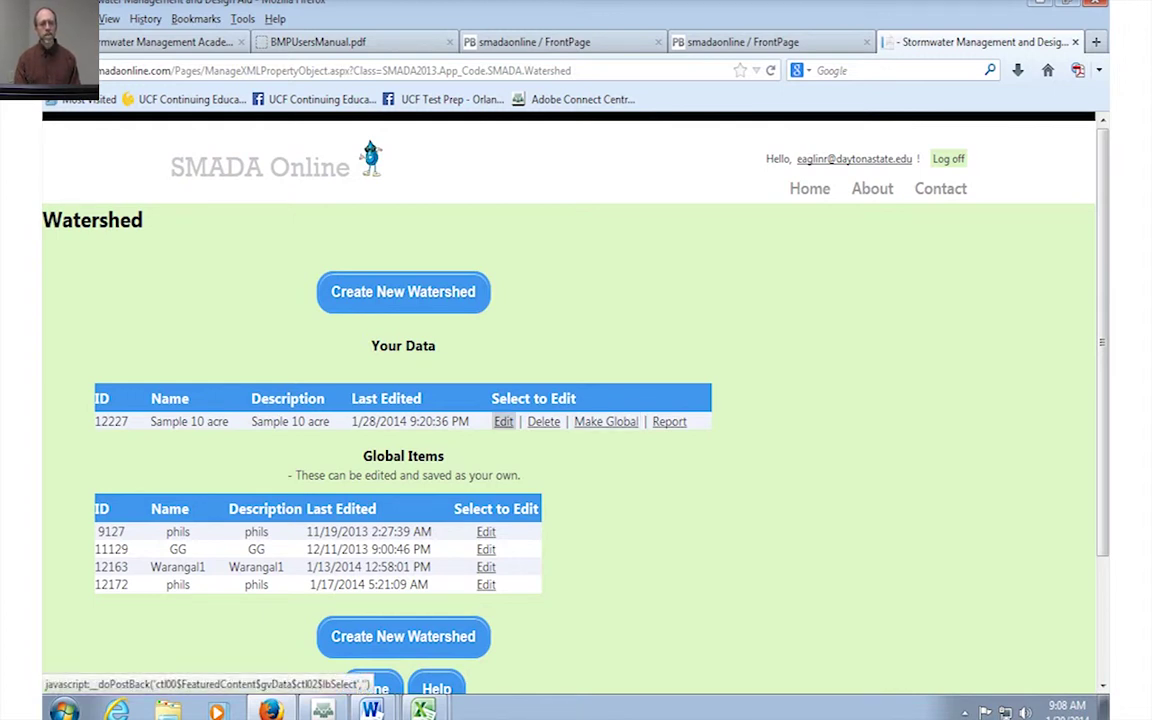
left_click(503, 421)
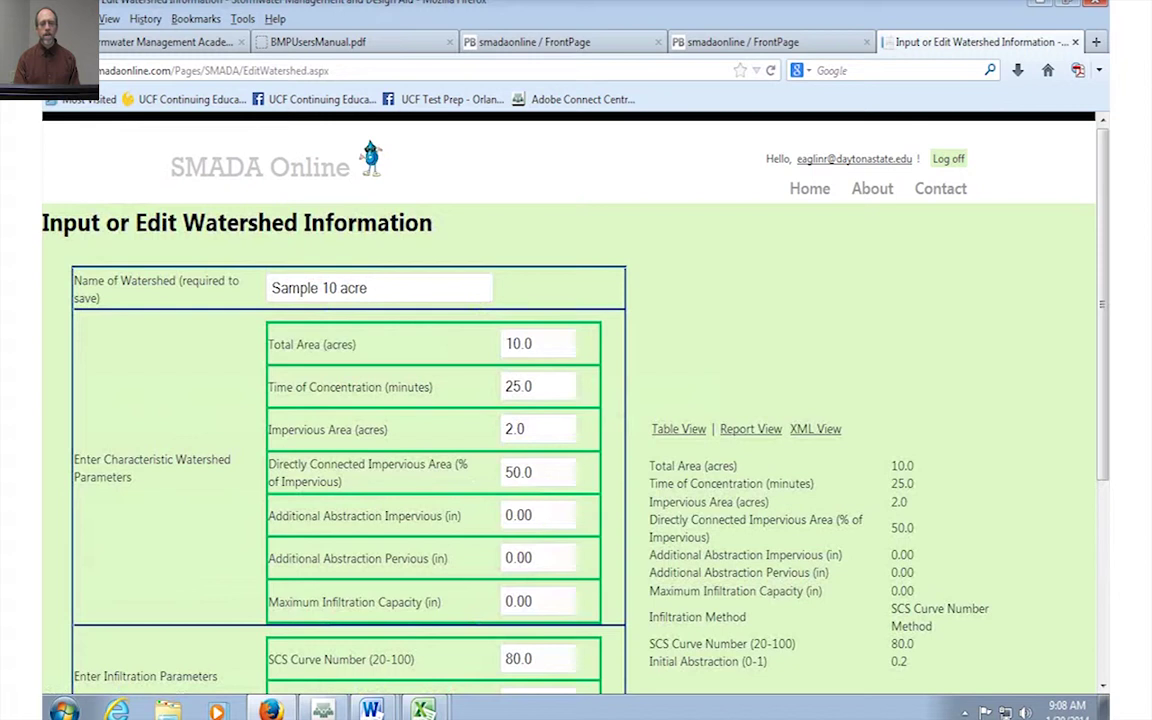
scroll(678, 323, "down", 2)
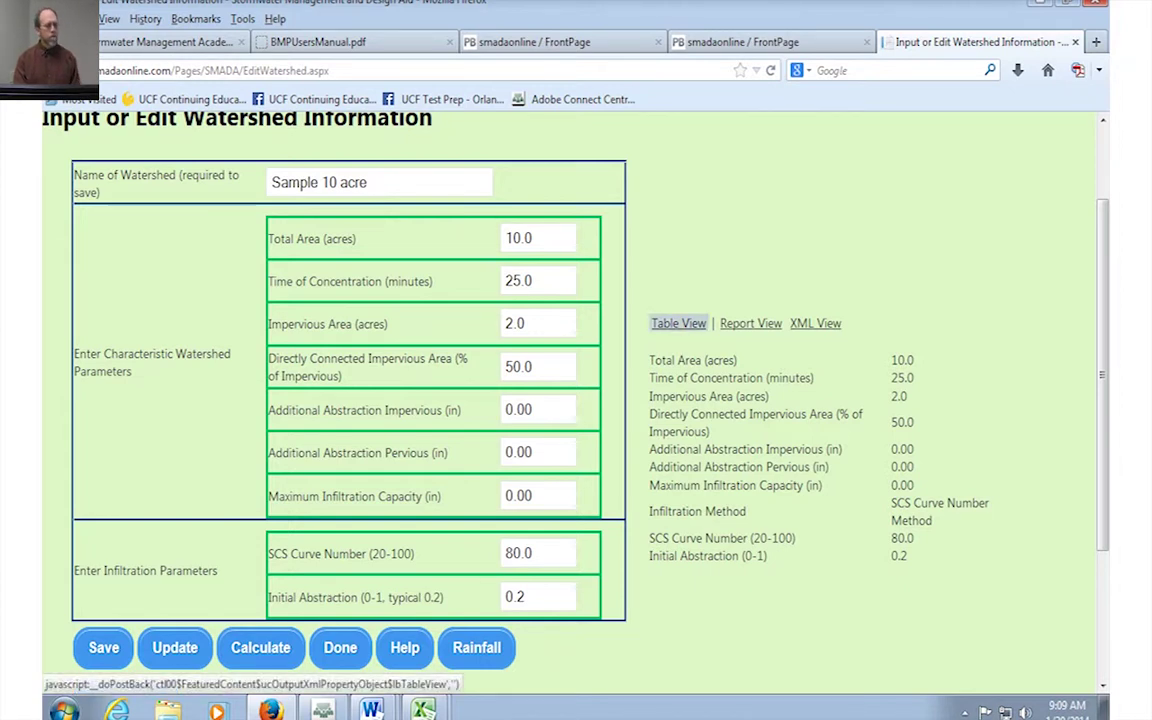
left_click(678, 323)
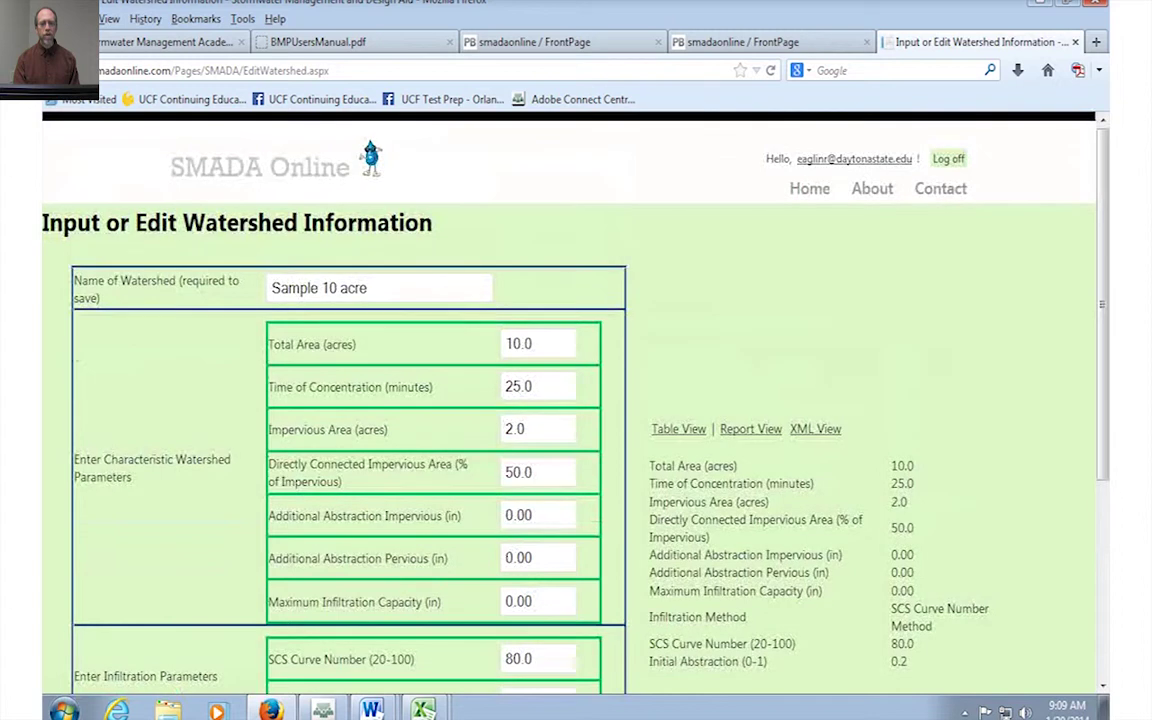
scroll(685, 340, "down", 5)
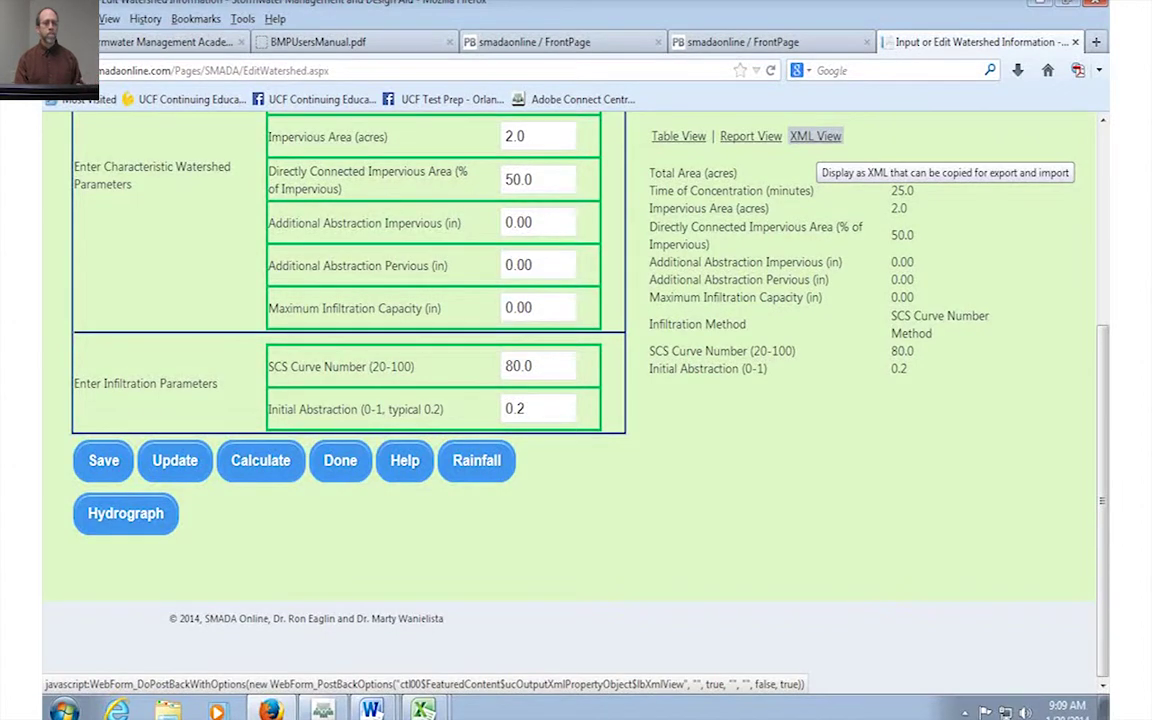
scroll(550, 360, "up", 4)
scroll(568, 405, "up", 2)
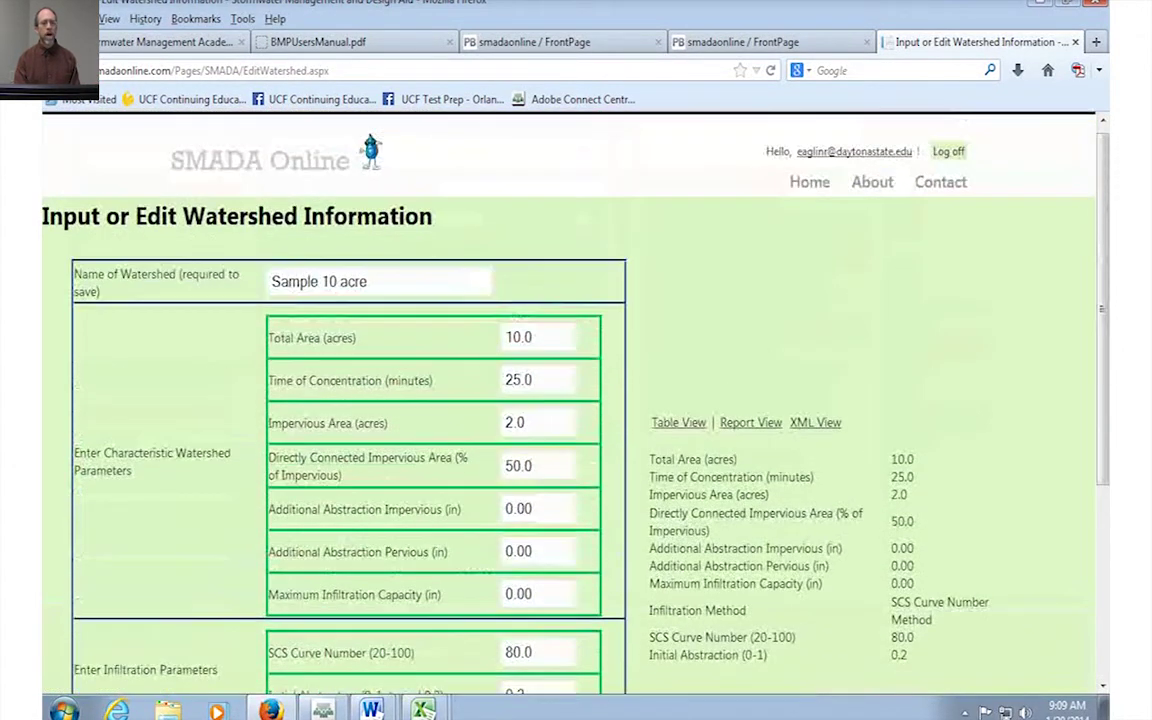
- Return to the HYDRO routines through the home page and start a new rainfall
left_click(809, 188)
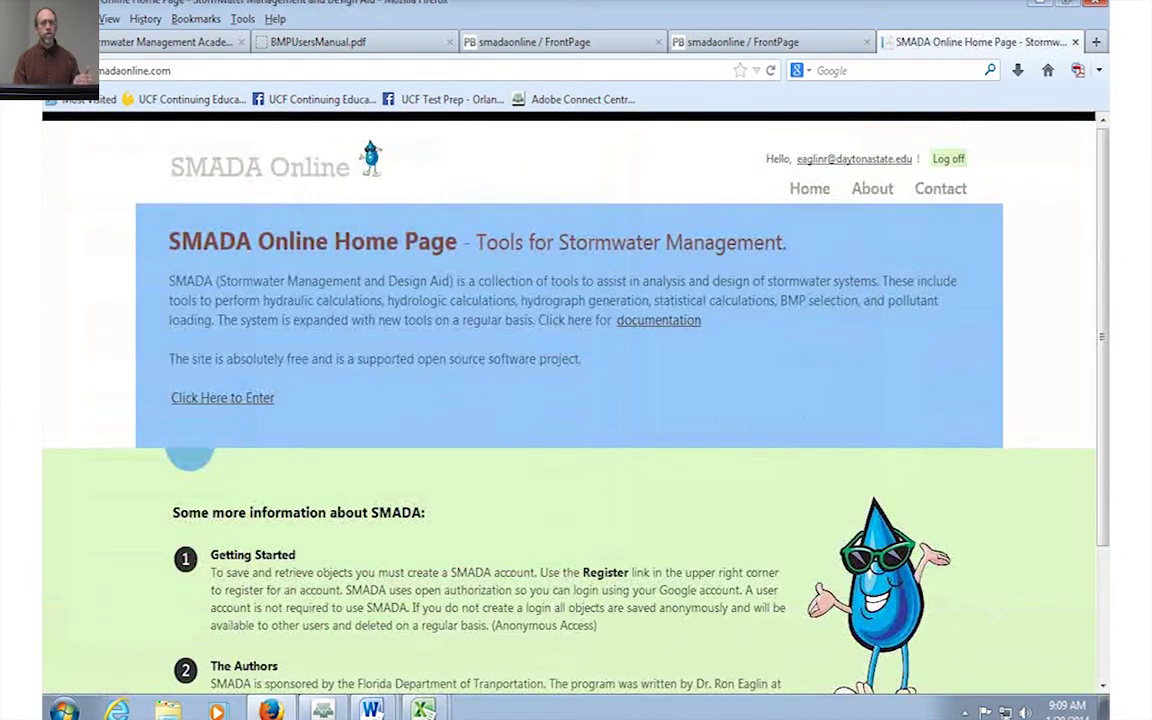
left_click(222, 398)
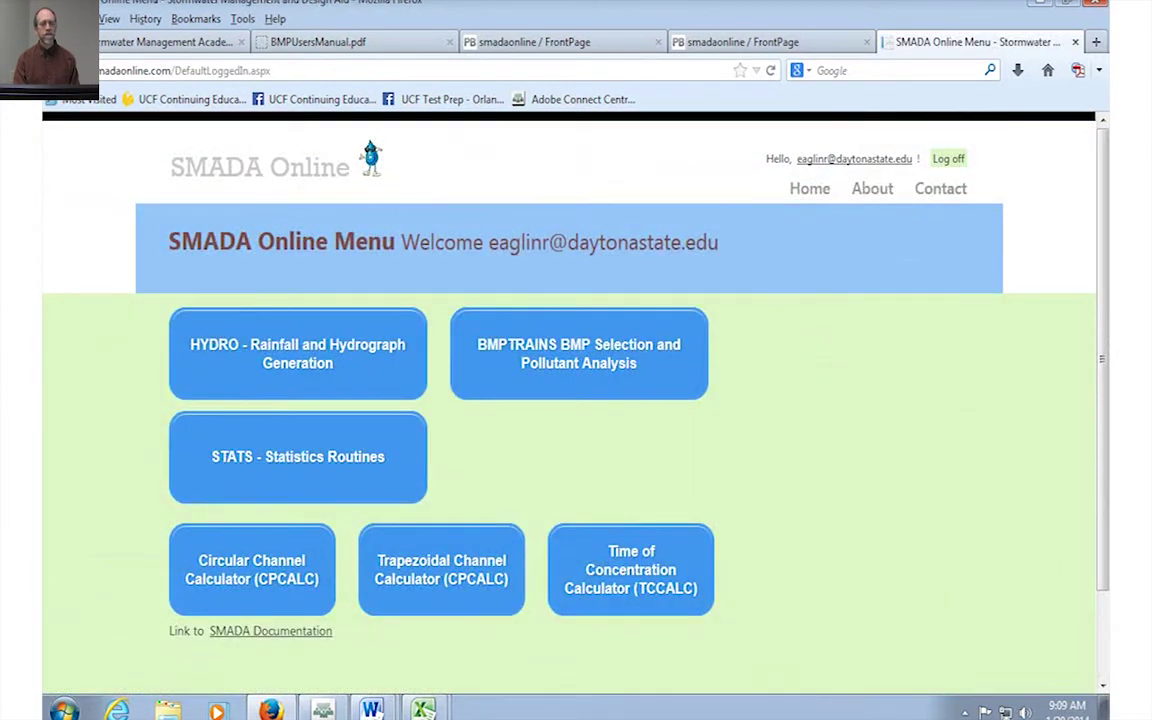
left_click(297, 353)
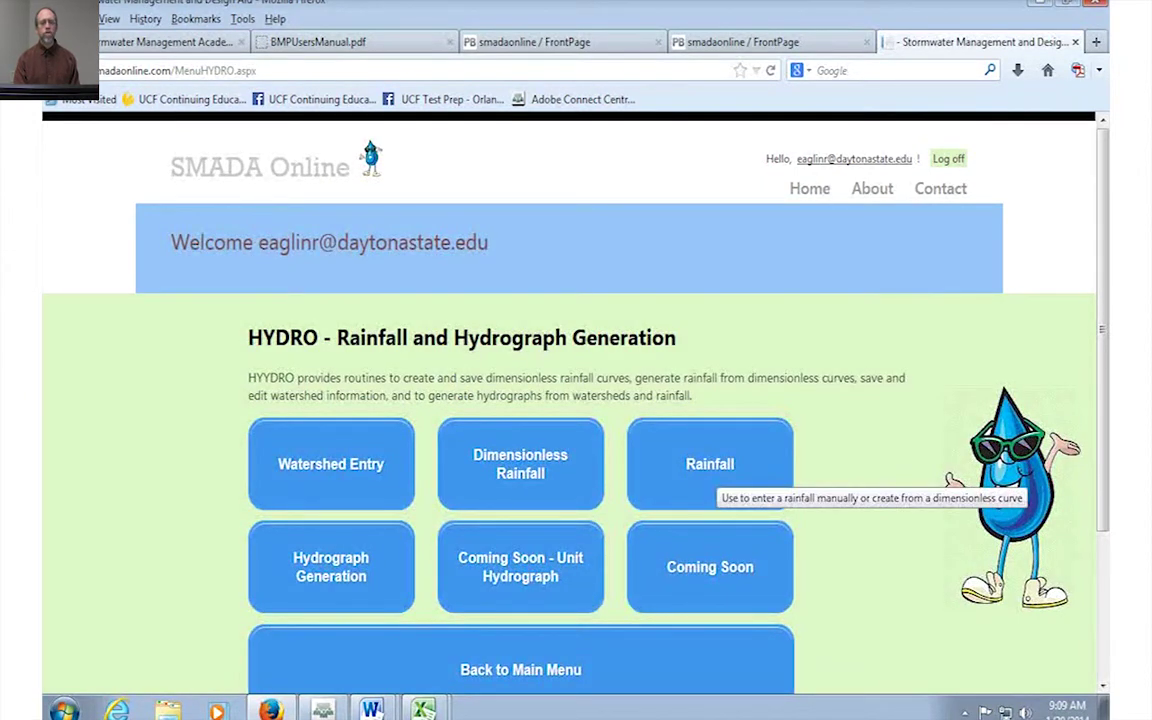
left_click(712, 475)
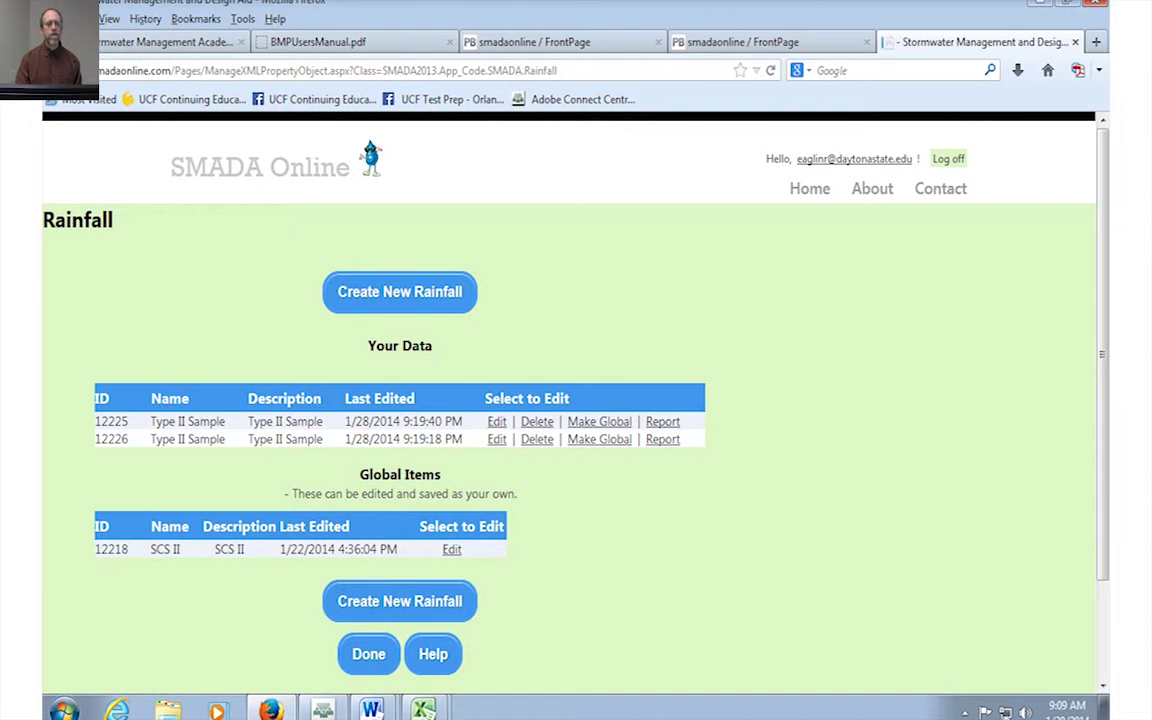
left_click(399, 291)
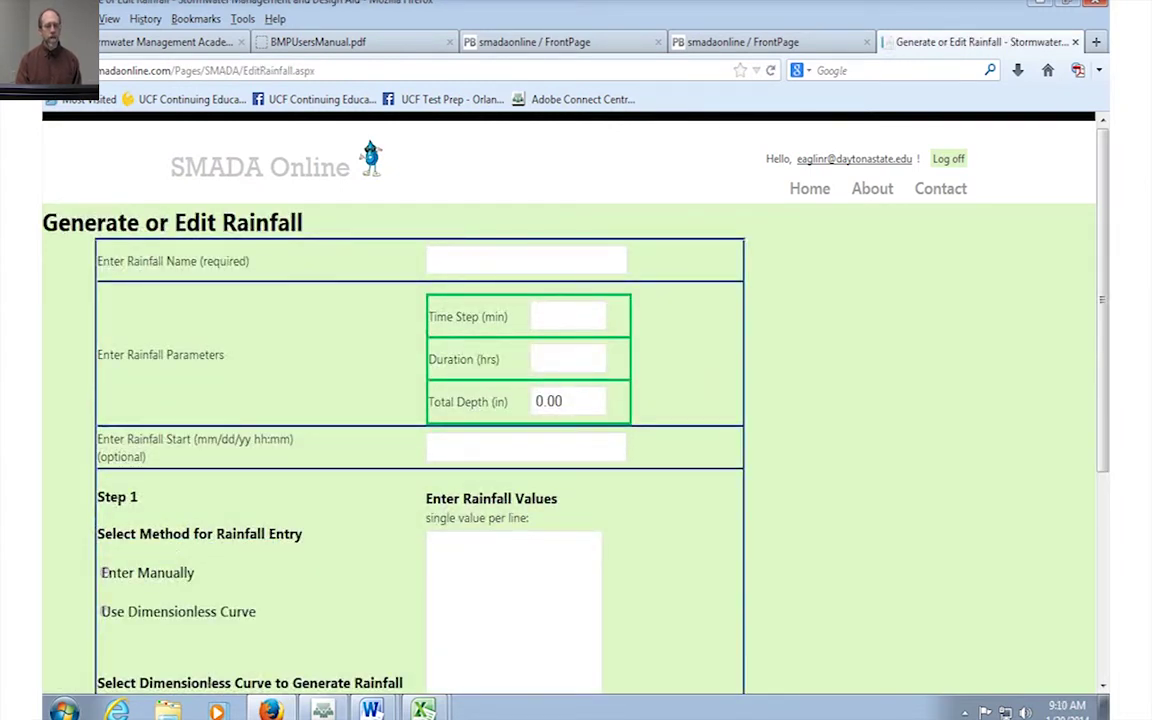
- Name the new rainfall "24 Hour Type I"
left_click(567, 316)
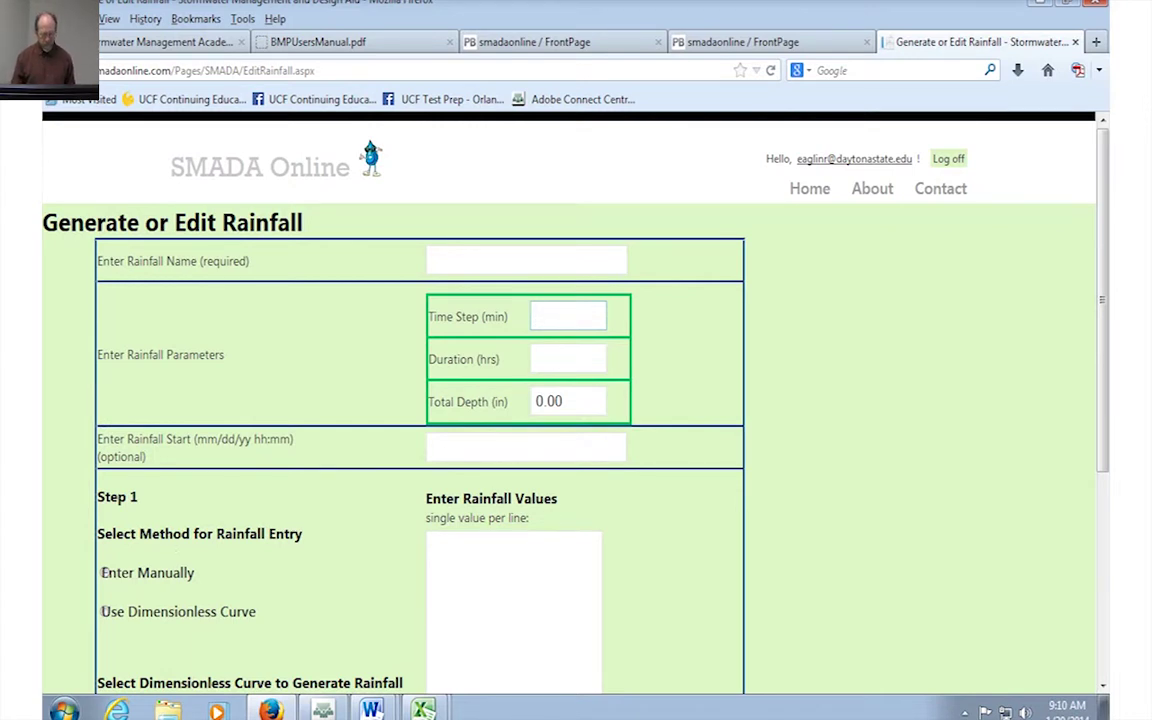
left_click(526, 260)
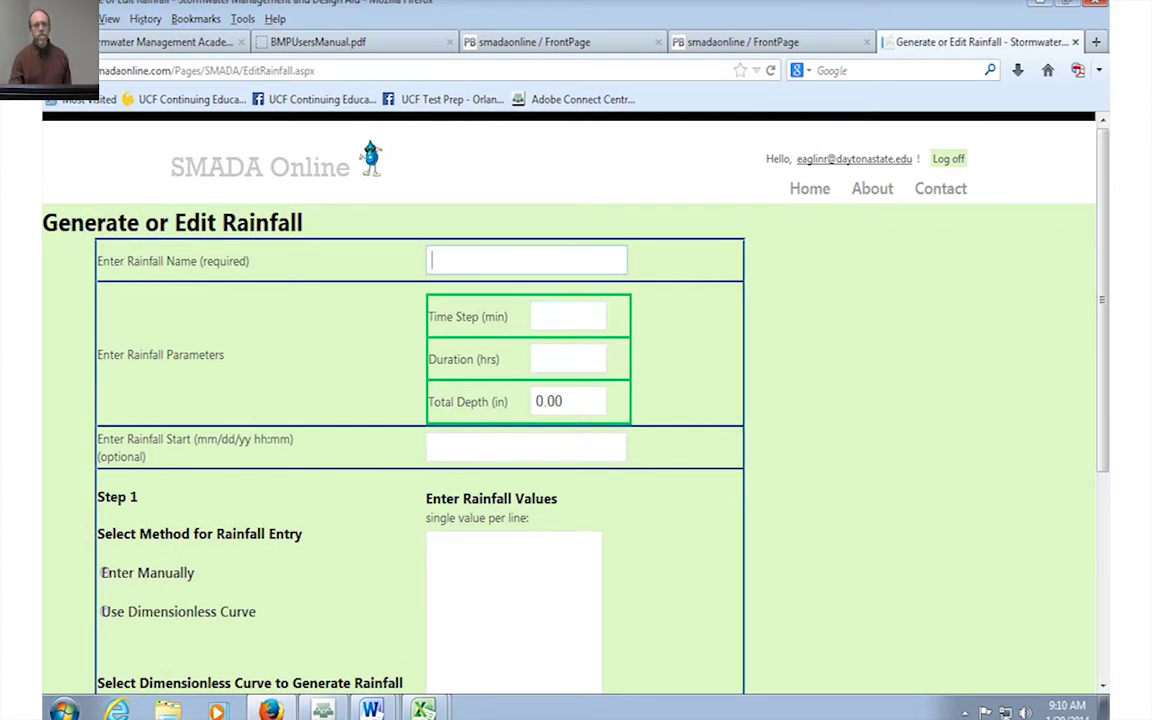
type("24 ")
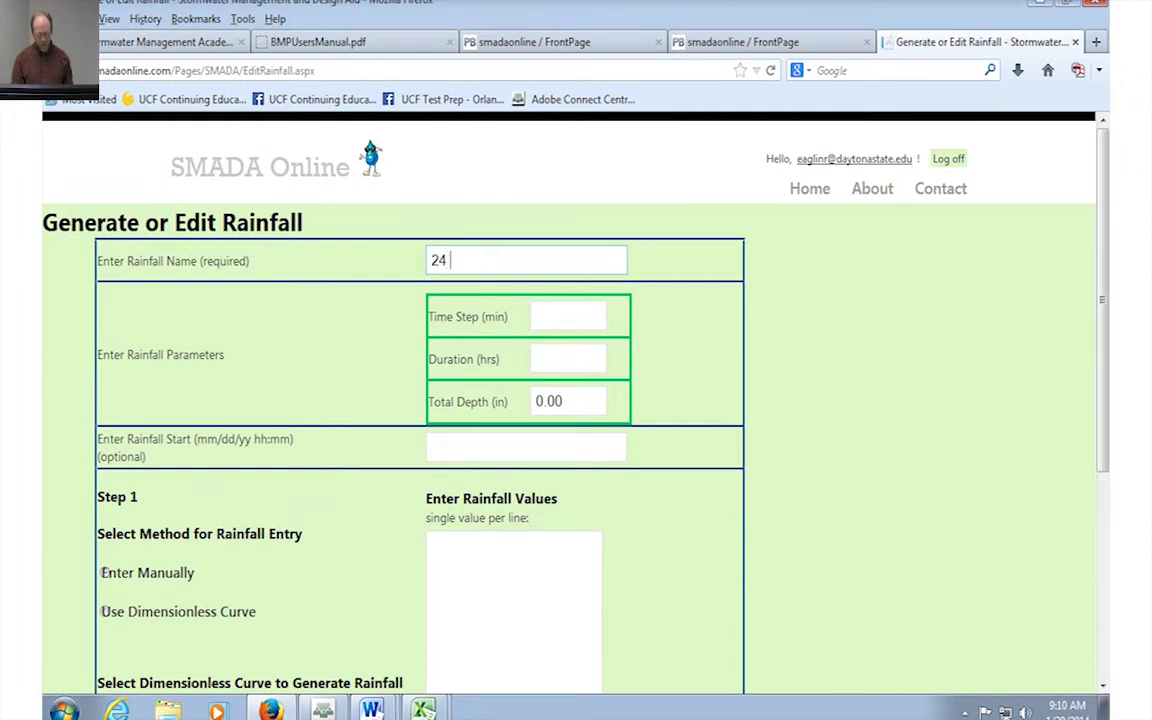
type("Hour Ty")
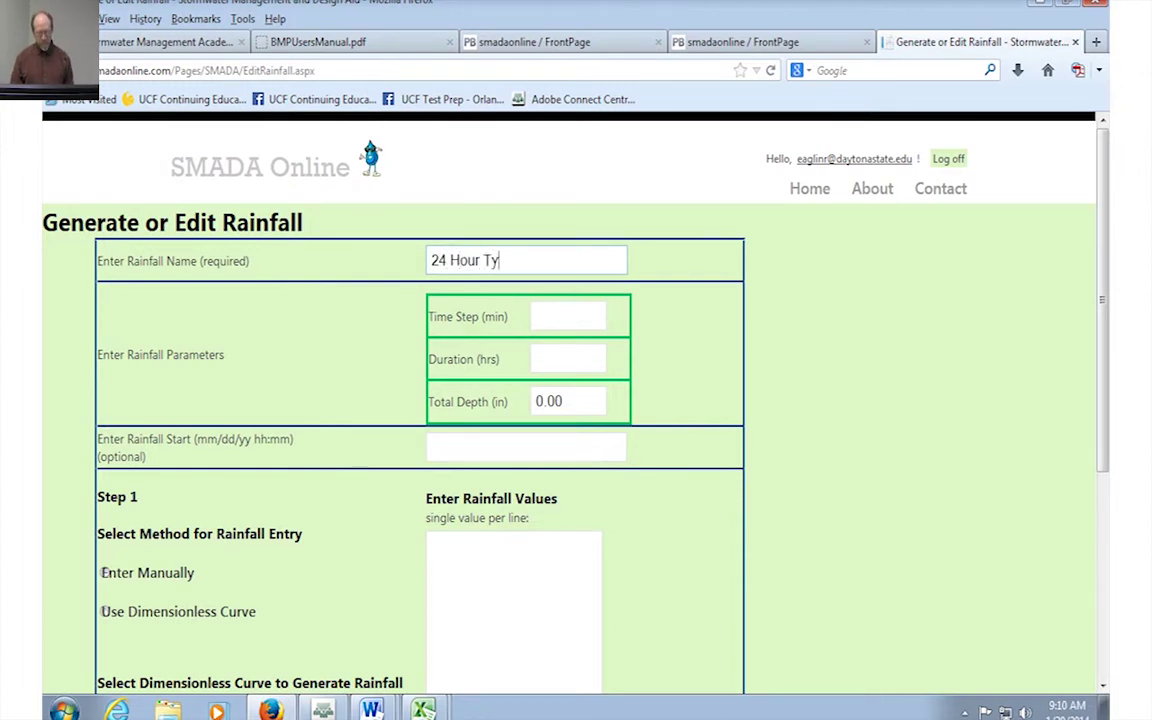
type("pe I")
- Set the rainfall's time step to 20 minutes, duration to 24 hours and total depth to 11 inches
left_click(537, 316)
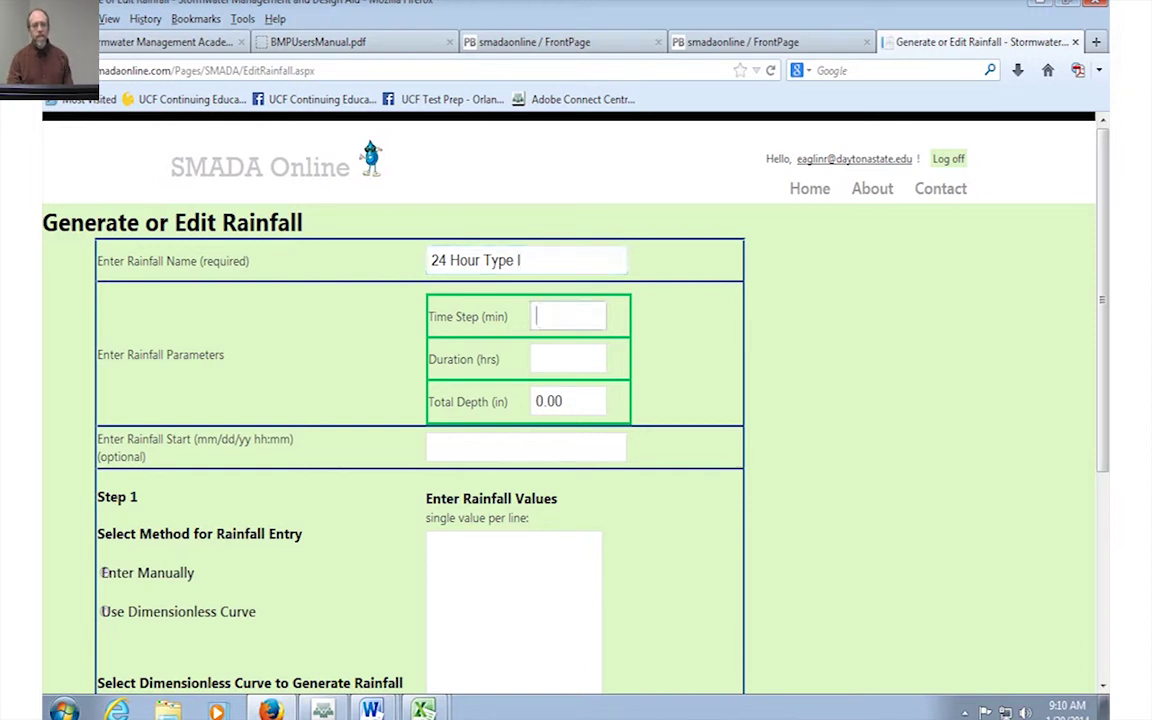
type("20")
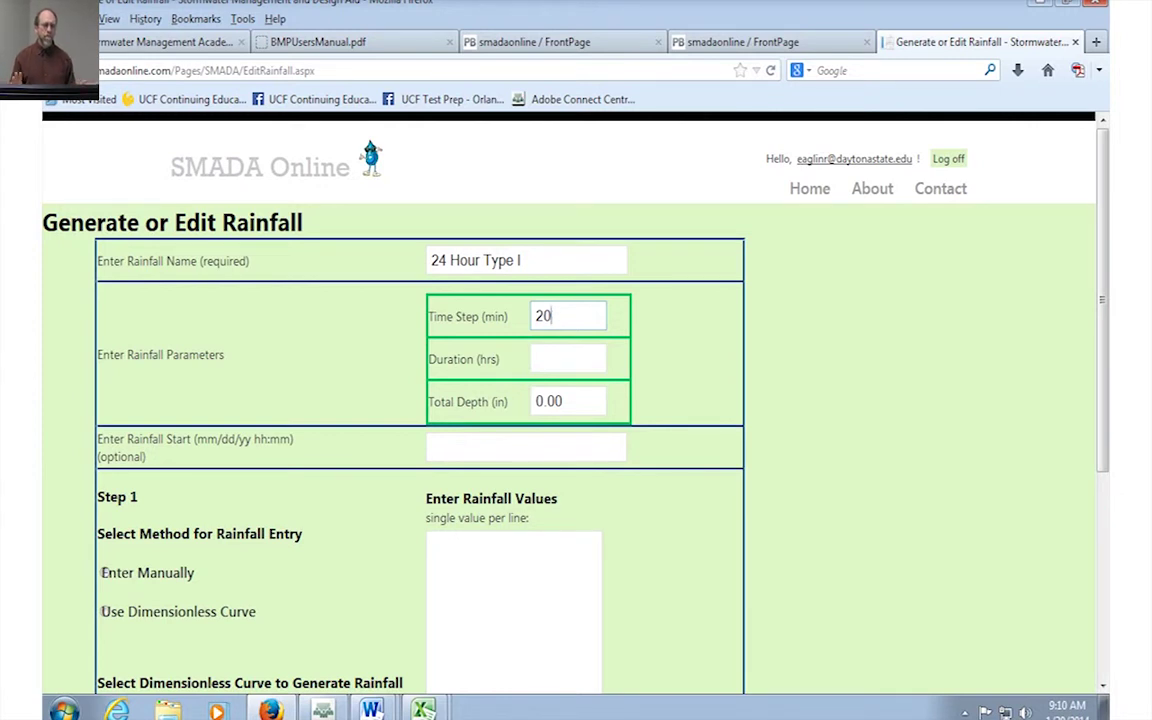
left_click(568, 358)
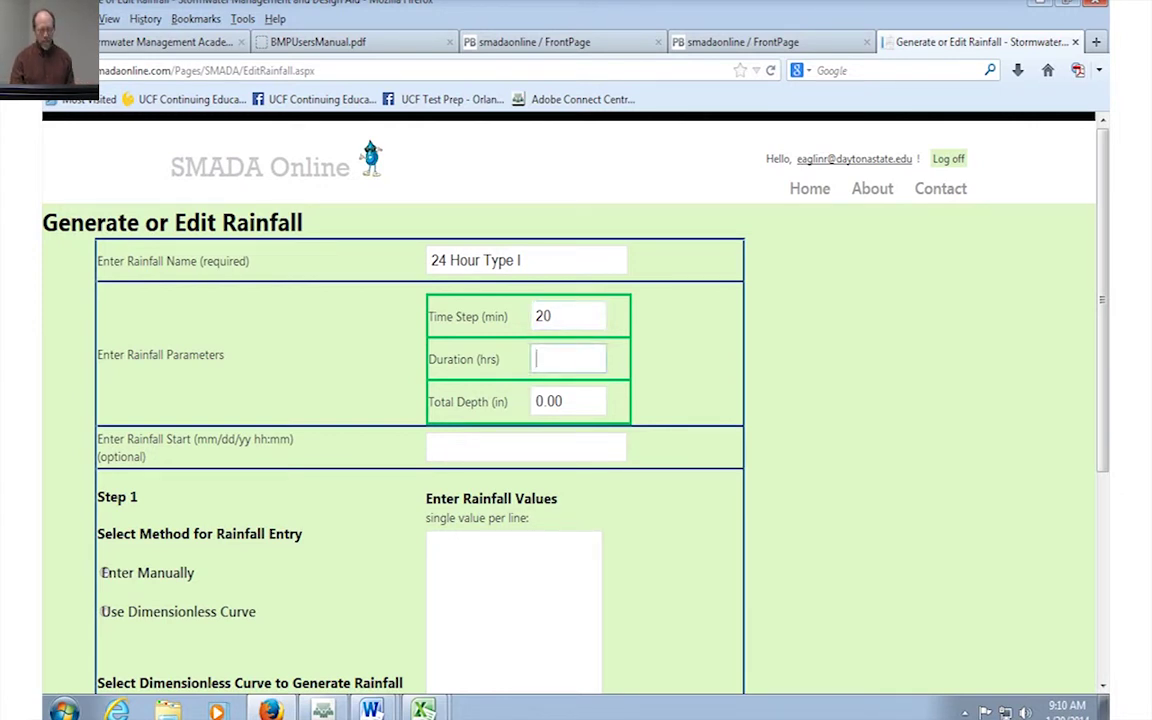
type("24")
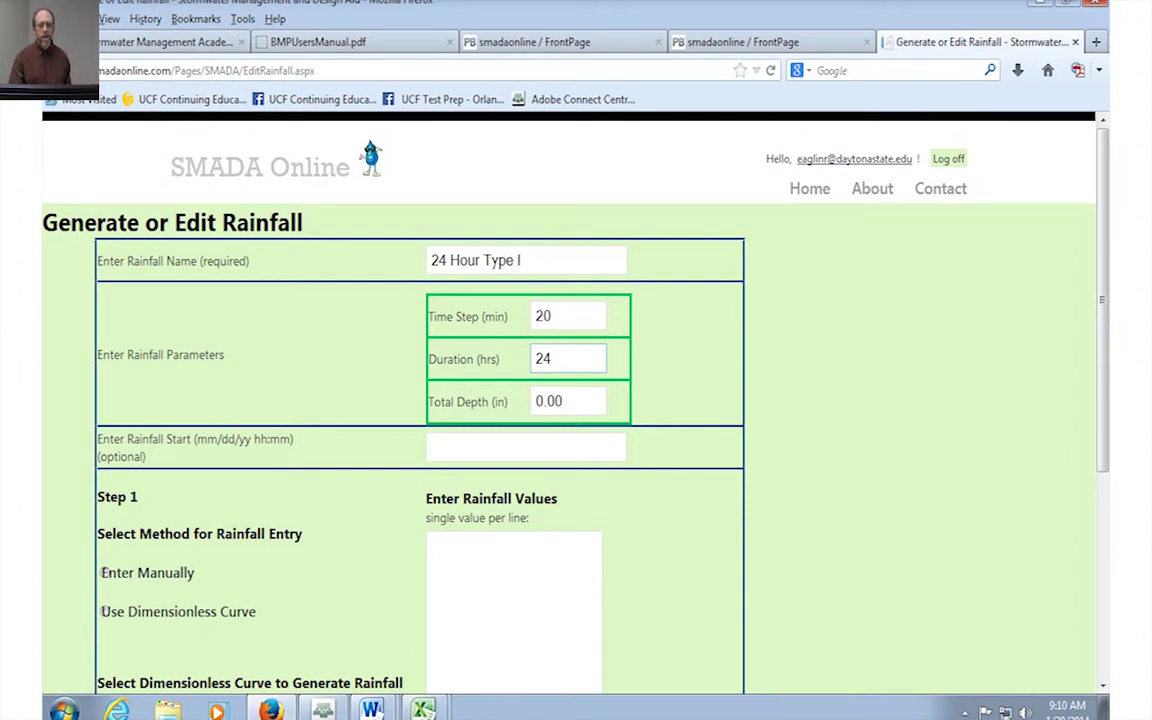
key("Tab")
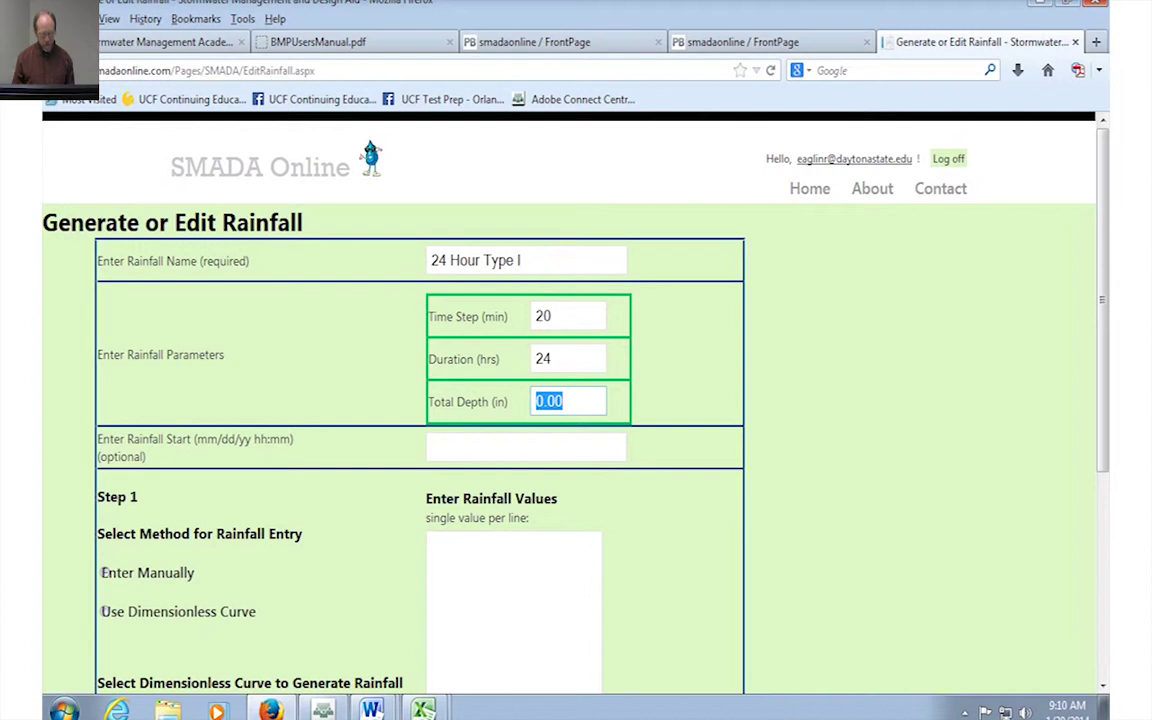
type("11")
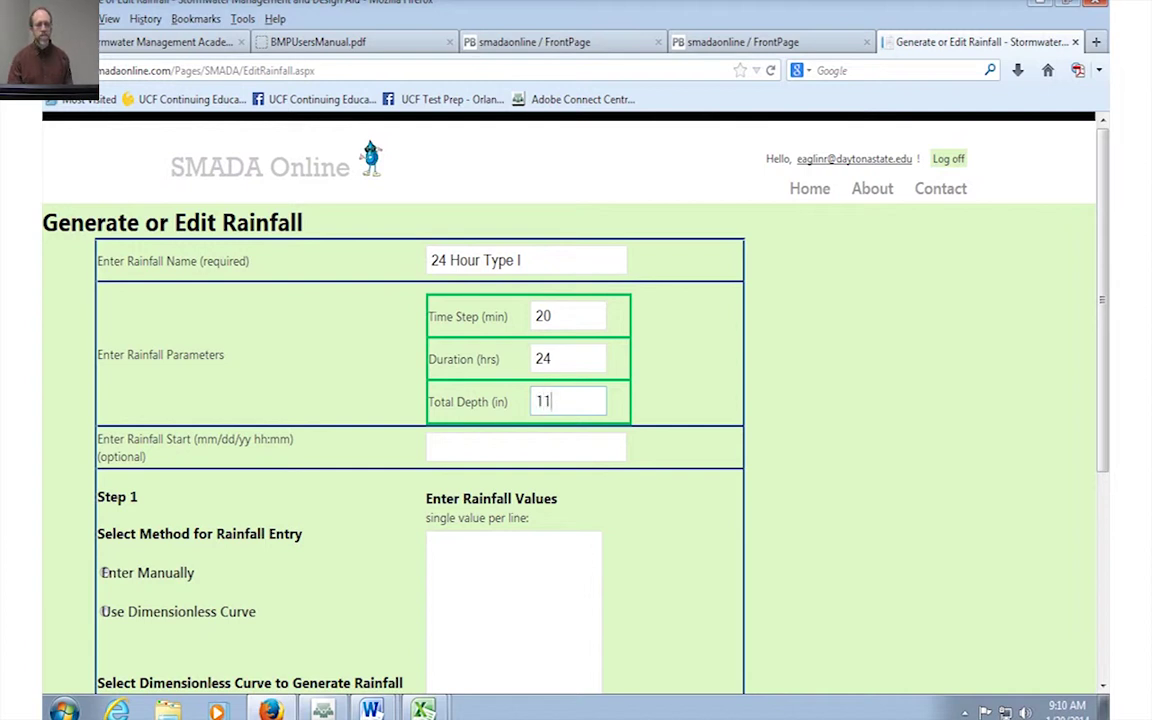
- Generate the rainfall values from the Type I 24-hr Tabular dimensionless curve and save the rainfall
scroll(570, 400, "down", 1)
scroll(570, 400, "down", 3)
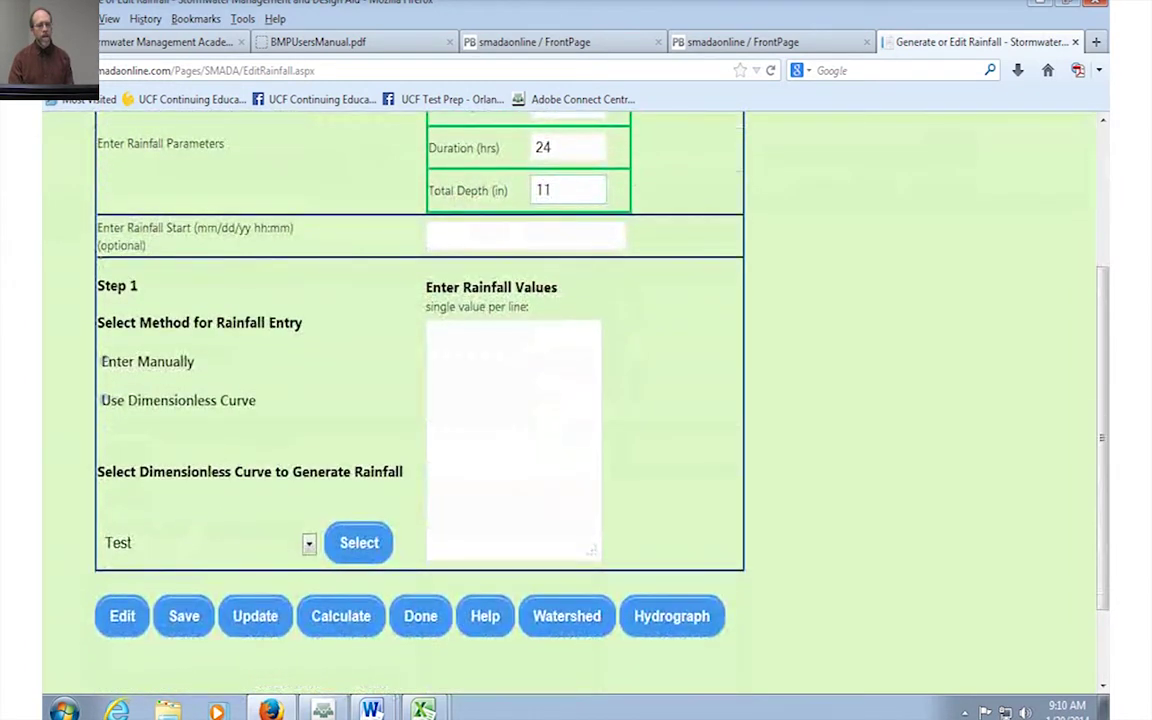
key("Return")
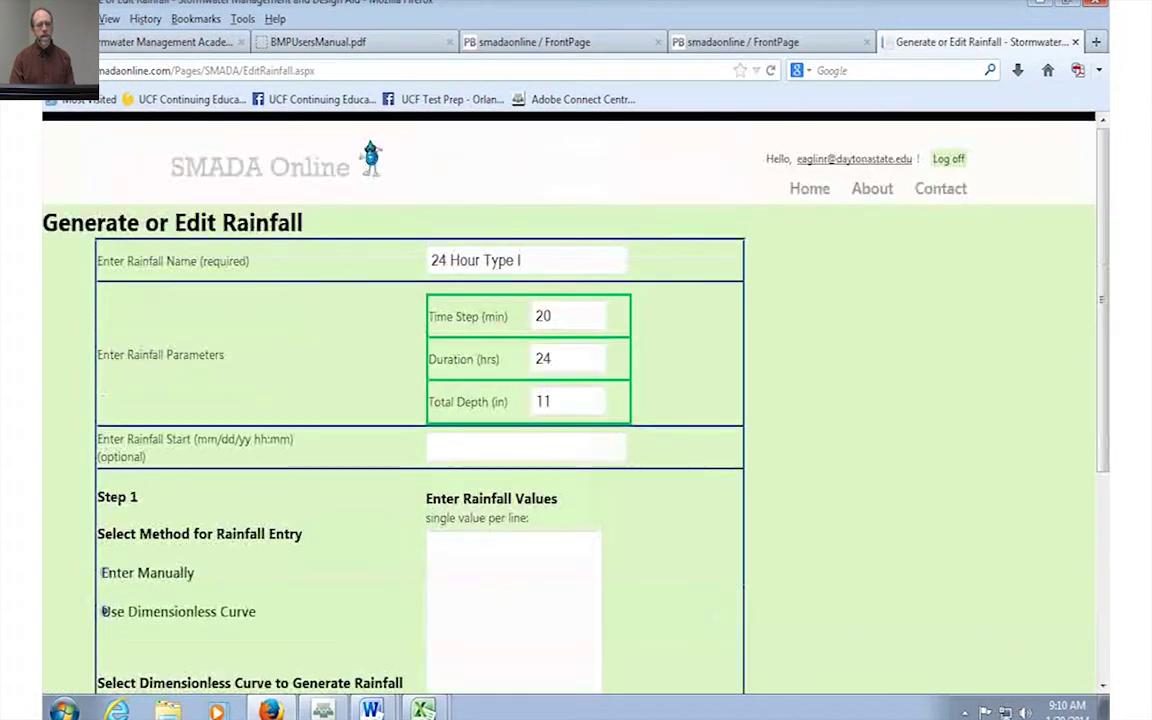
scroll(570, 400, "down", 5)
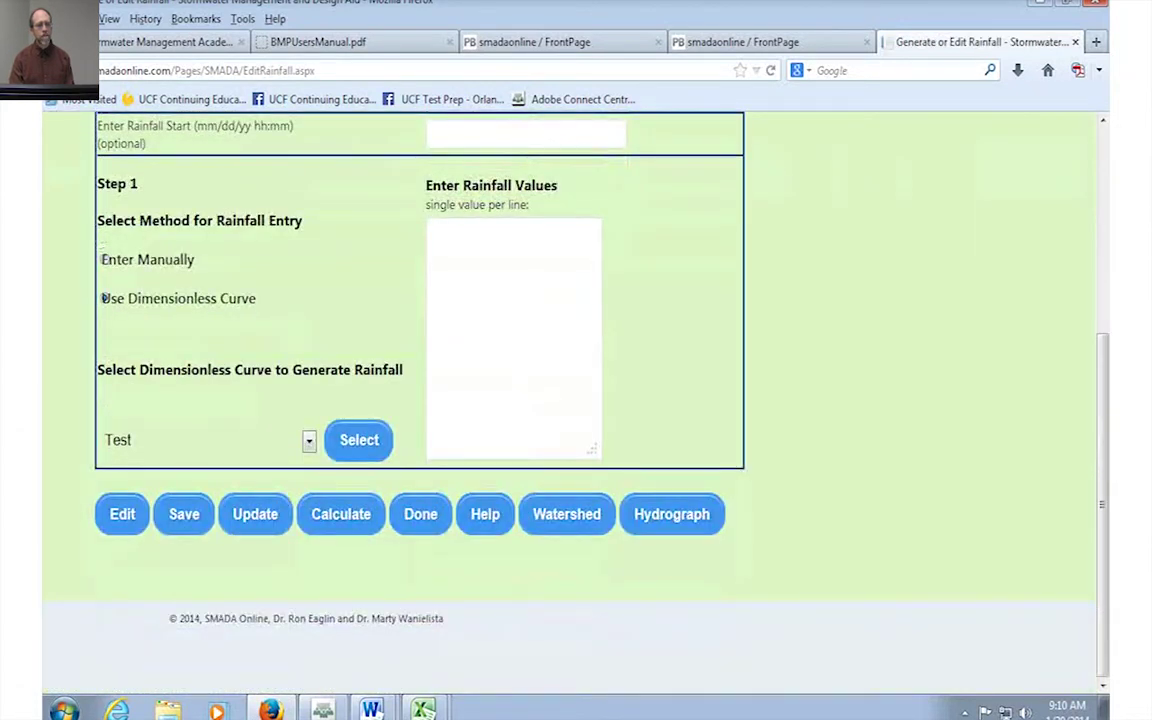
left_click(309, 440)
left_click(154, 481)
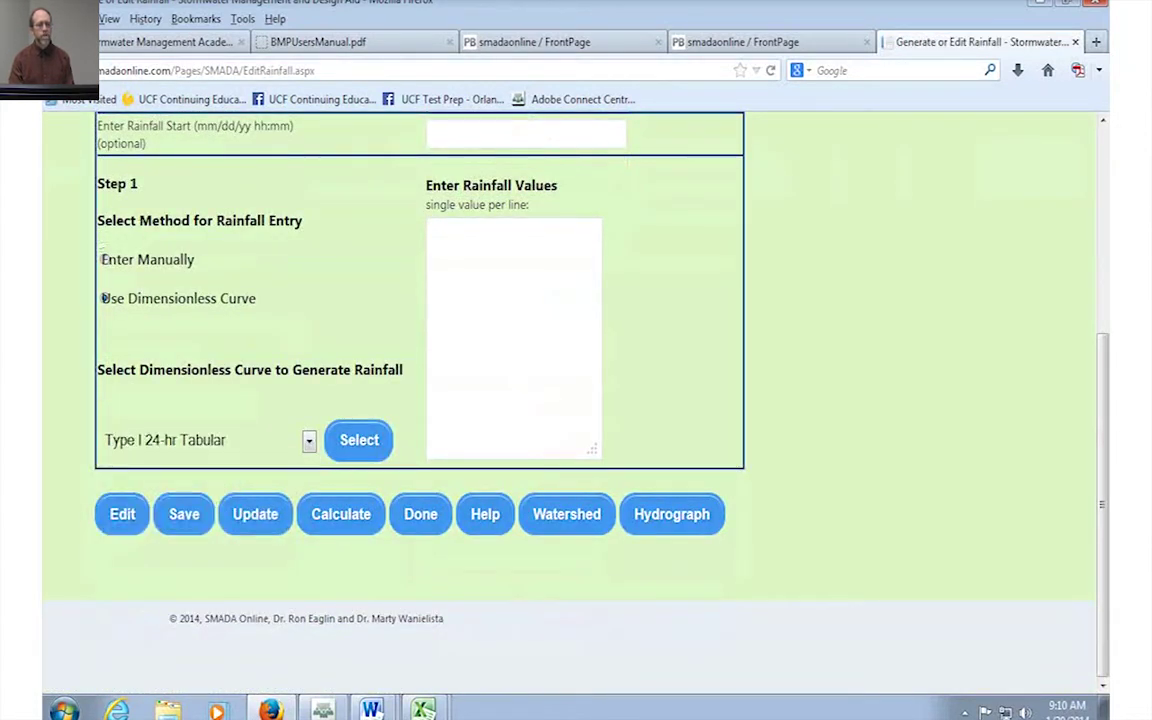
left_click(359, 440)
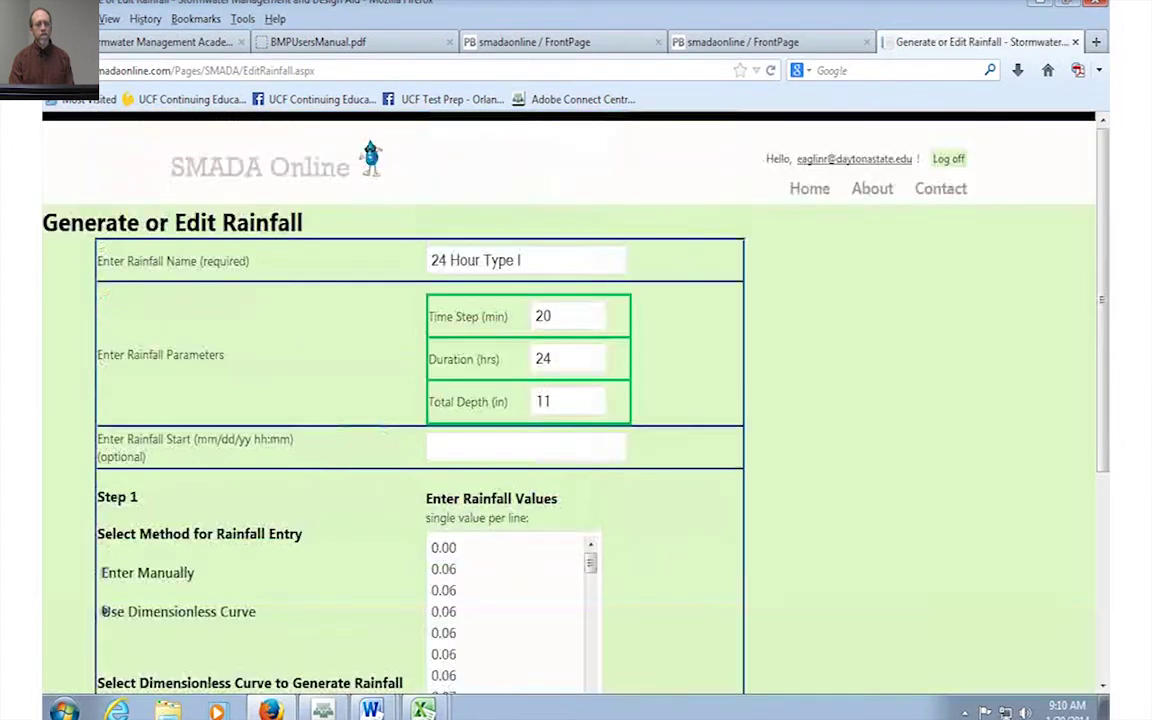
scroll(570, 400, "down", 5)
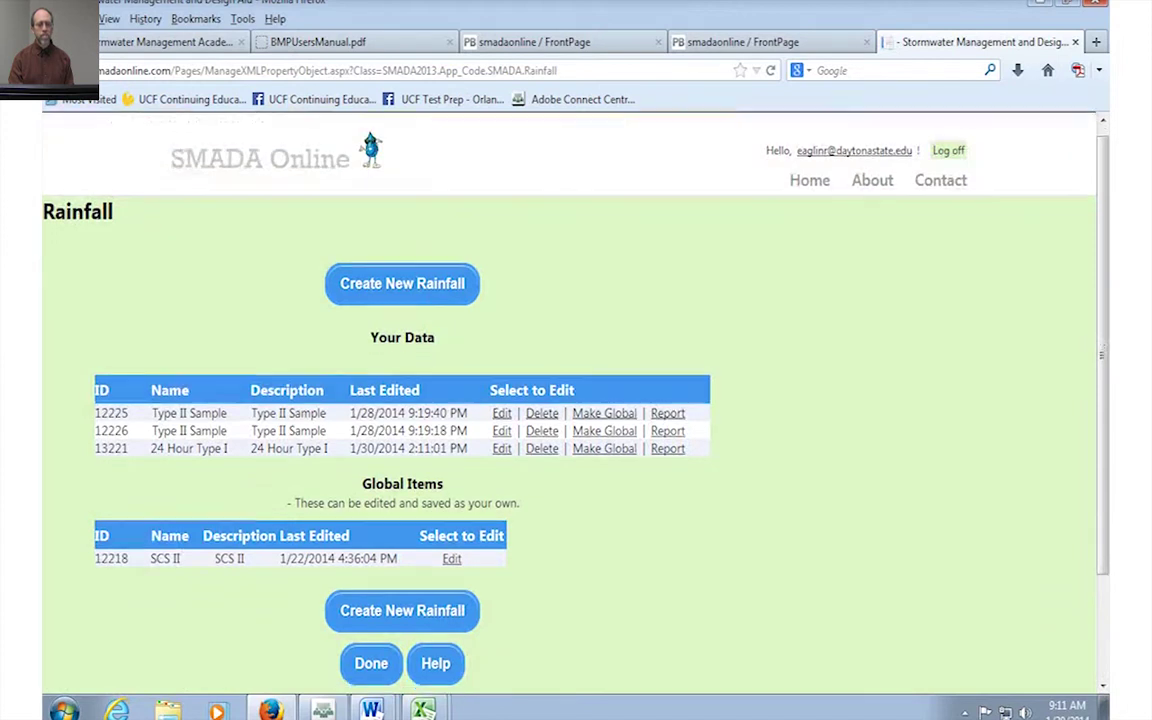
- Reopen the saved 24 Hour Type I rainfall and review its table of rainfall values over time
scroll(570, 400, "down", 2)
left_click(501, 351)
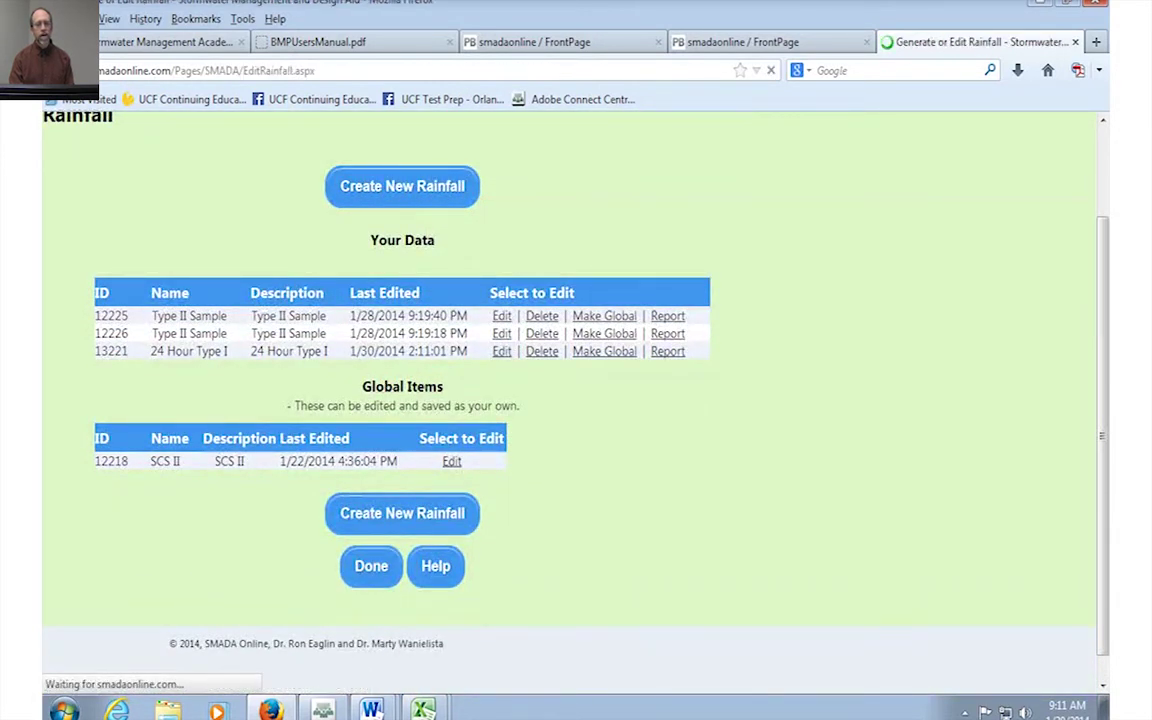
scroll(570, 400, "down", 10)
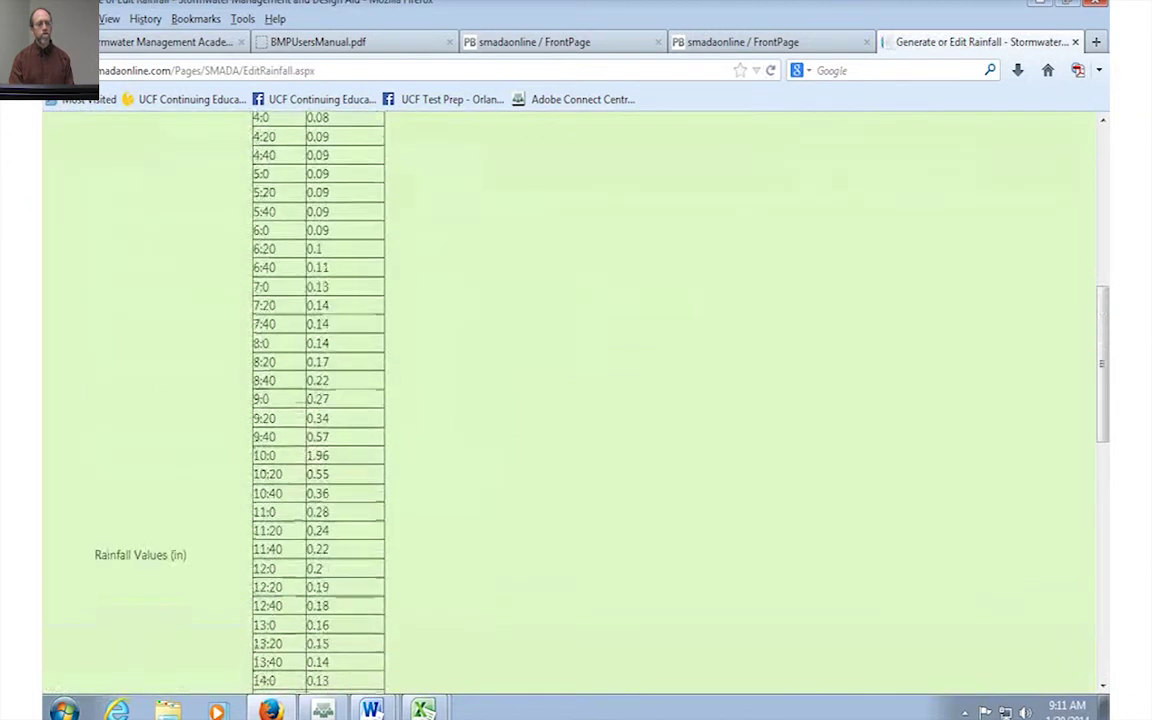
- Examine the full 24 Hour Type I rainfall table from the first time step down to the 24-hour row
scroll(570, 400, "down", 5)
scroll(570, 400, "up", 8)
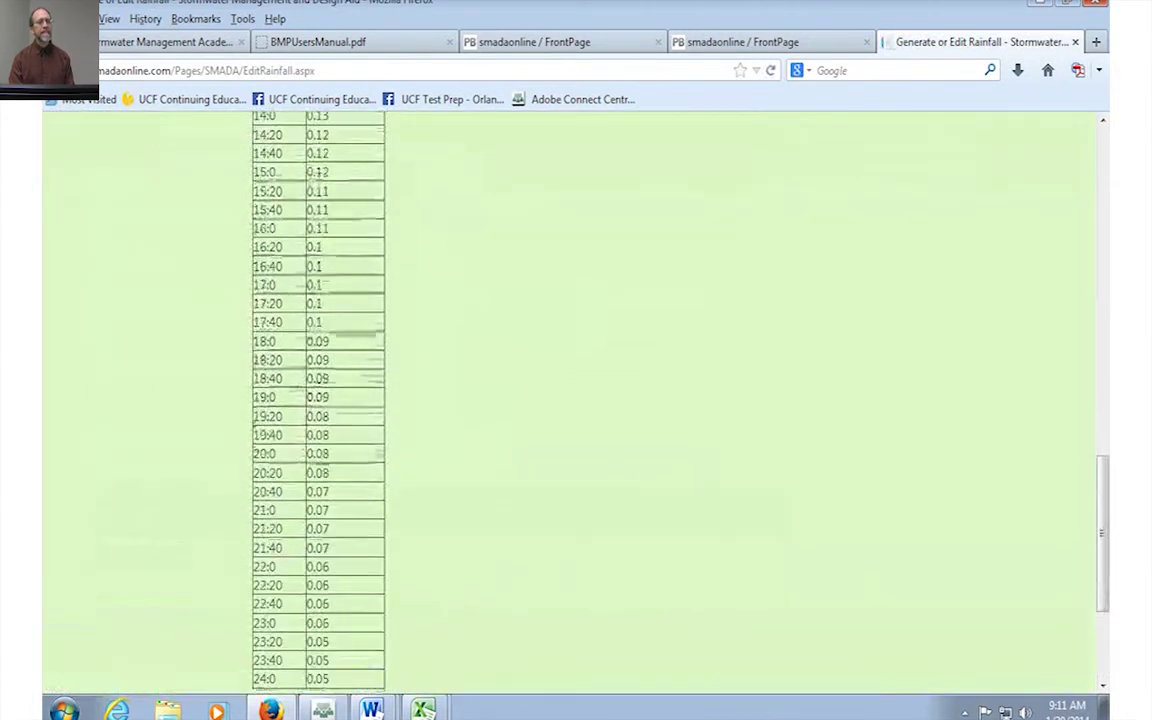
scroll(570, 400, "up", 7)
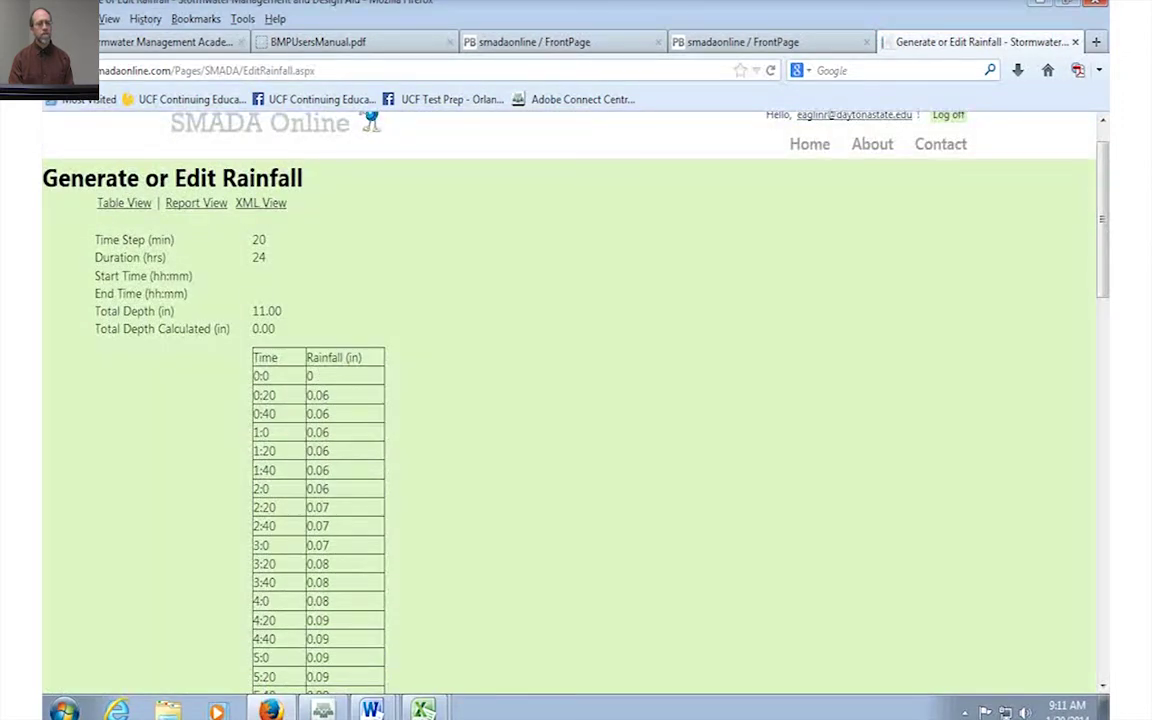
scroll(570, 400, "down", 15)
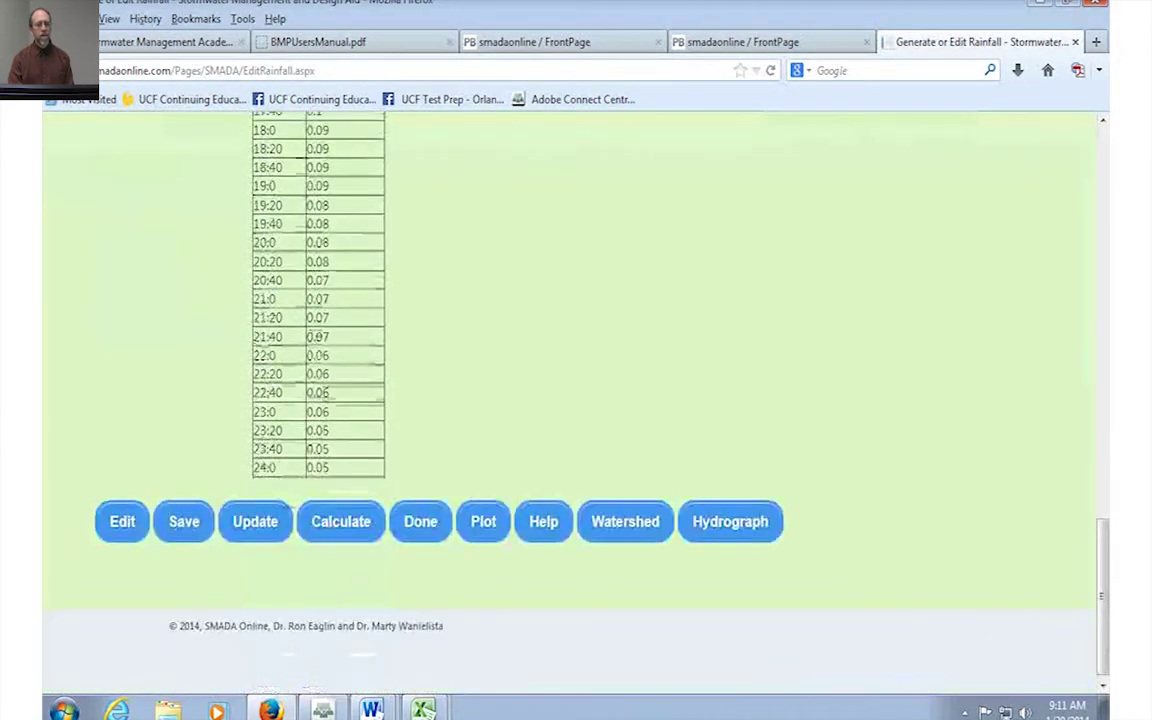
scroll(570, 400, "down", 1)
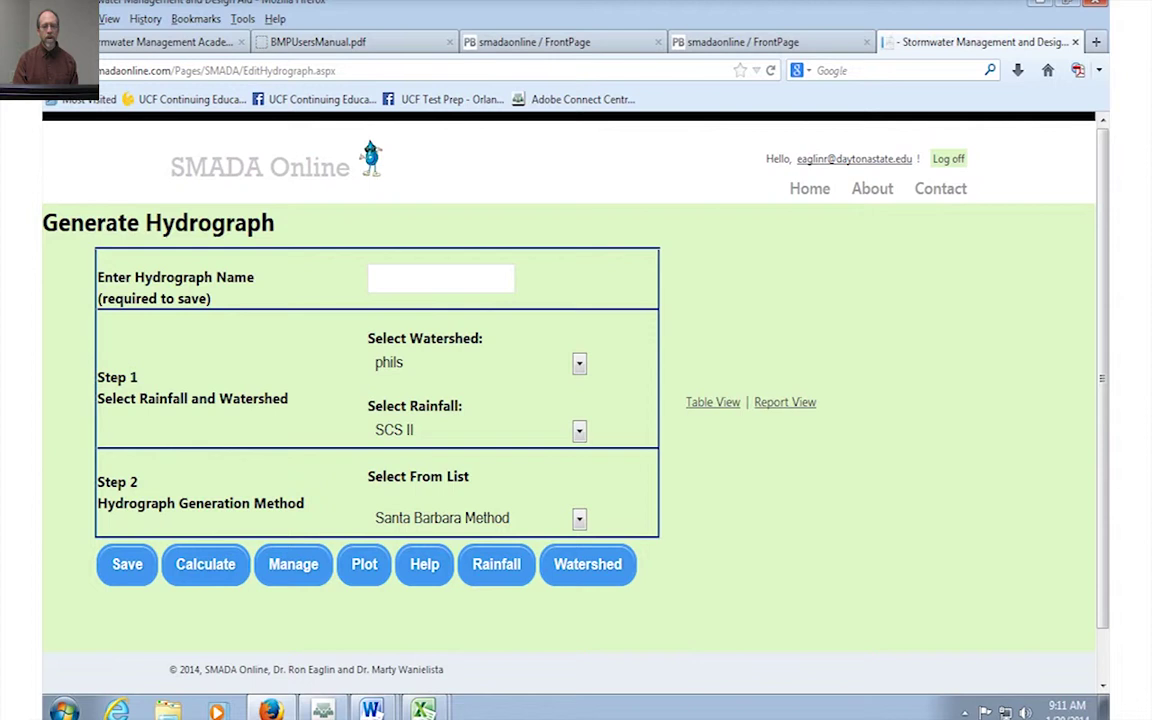
- Choose the Sample 10 acre watershed and the 24 Hour Type I rainfall for the hydrograph
left_click(579, 363)
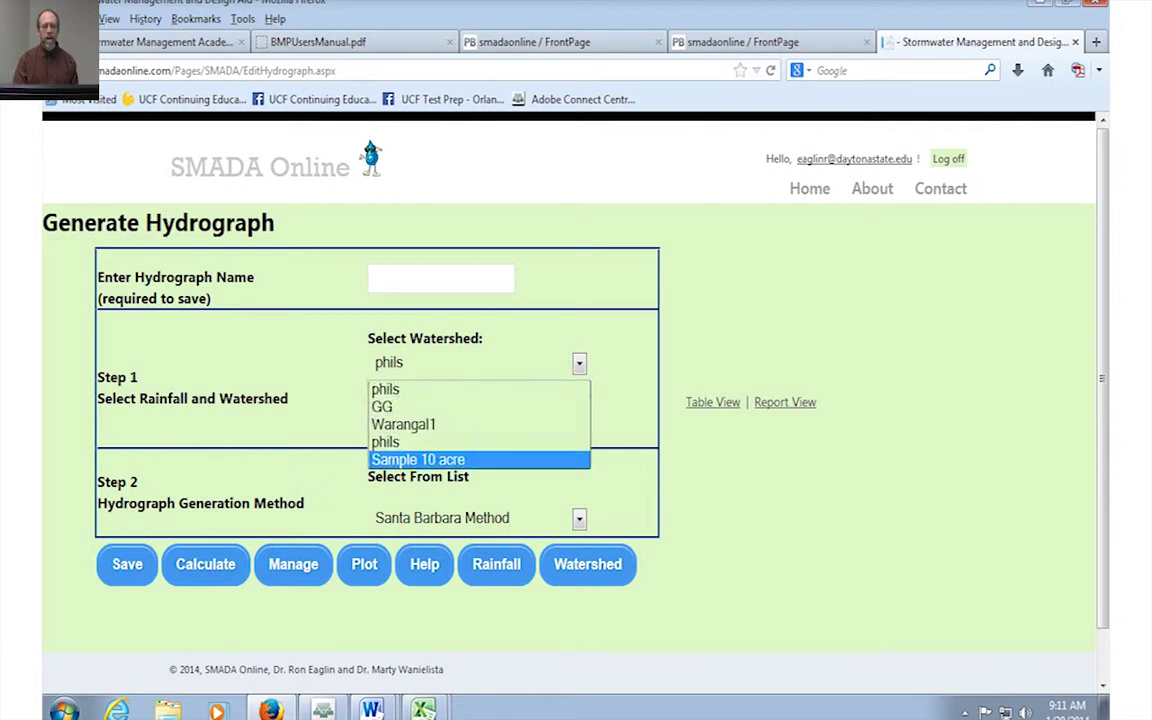
left_click(420, 460)
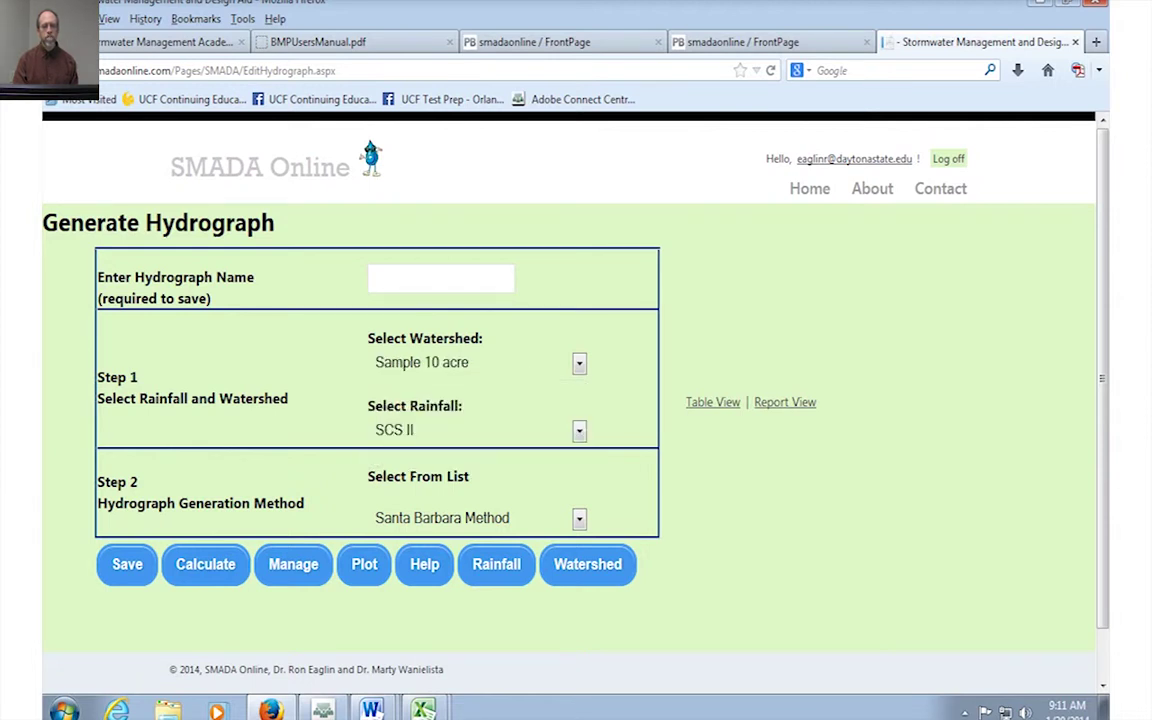
key("alt+Down")
key("Down")
key("Down")
key("Down")
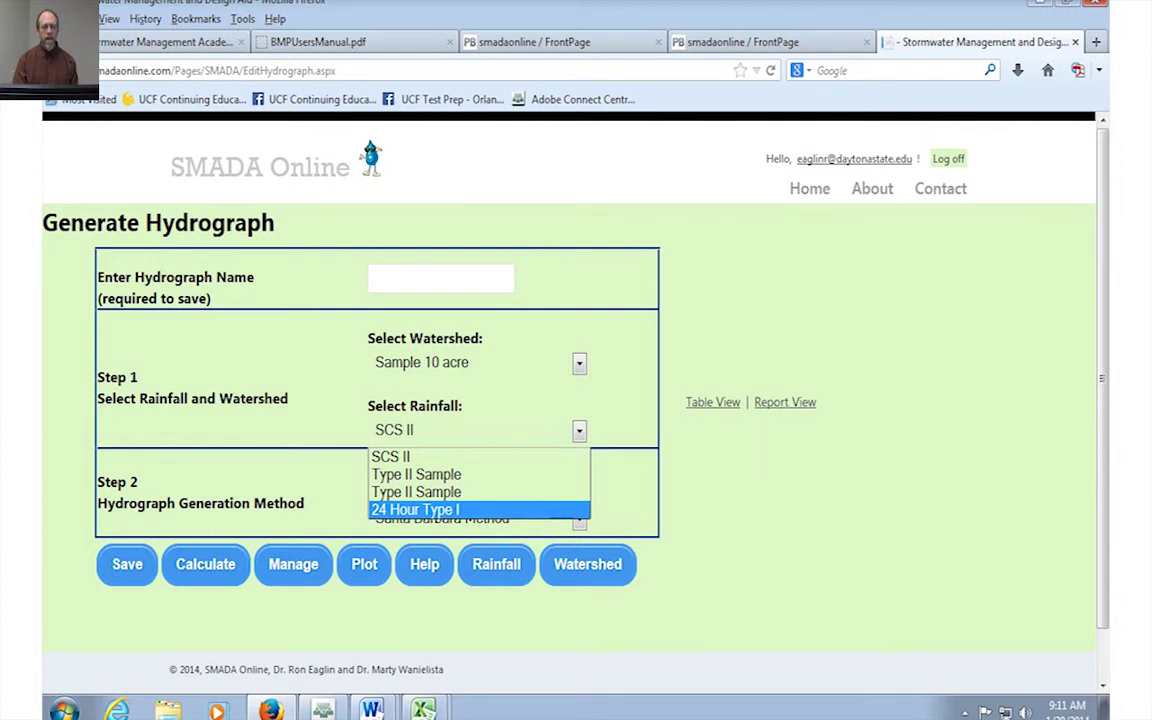
key("Return")
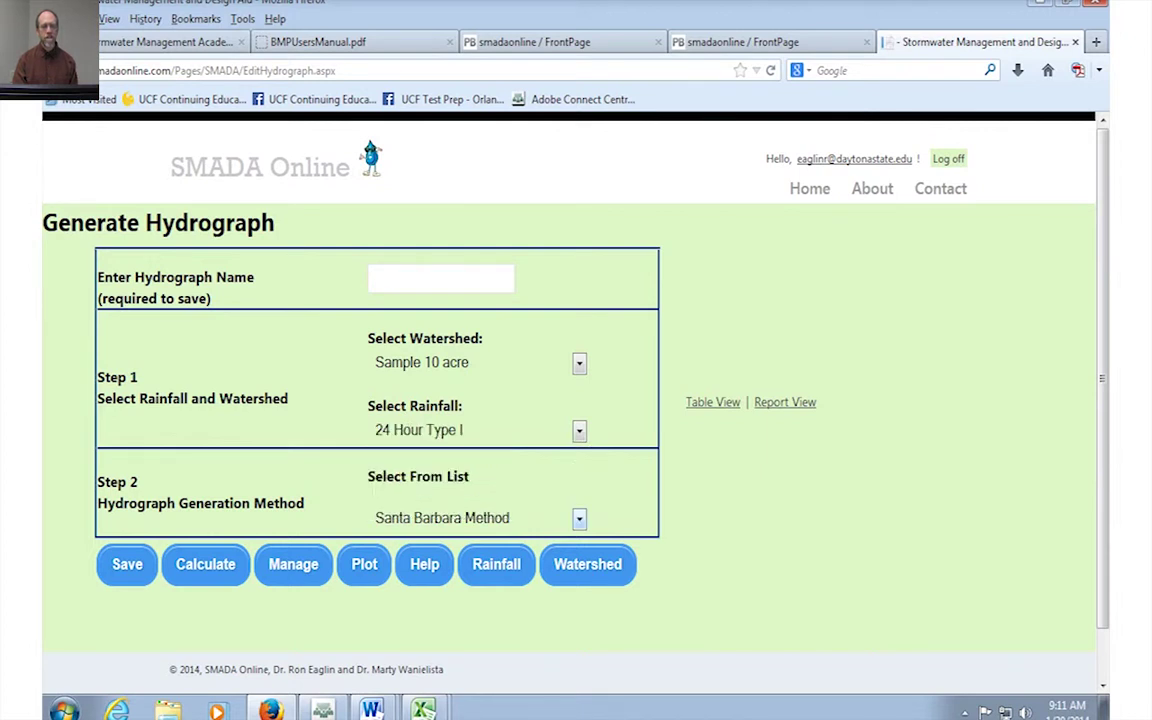
- Set the hydrograph generation method to SCS 256 Method and calculate the hydrograph
key("alt+Down")
key("Down")
key("Down")
key("Return")
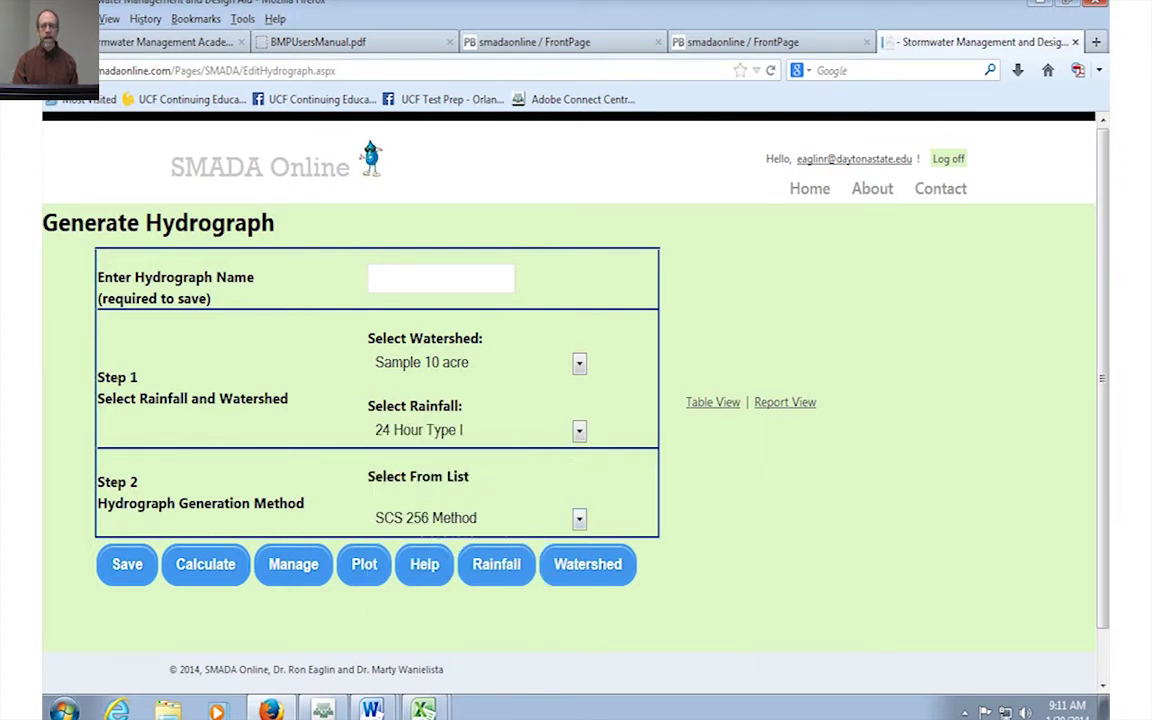
key("Return")
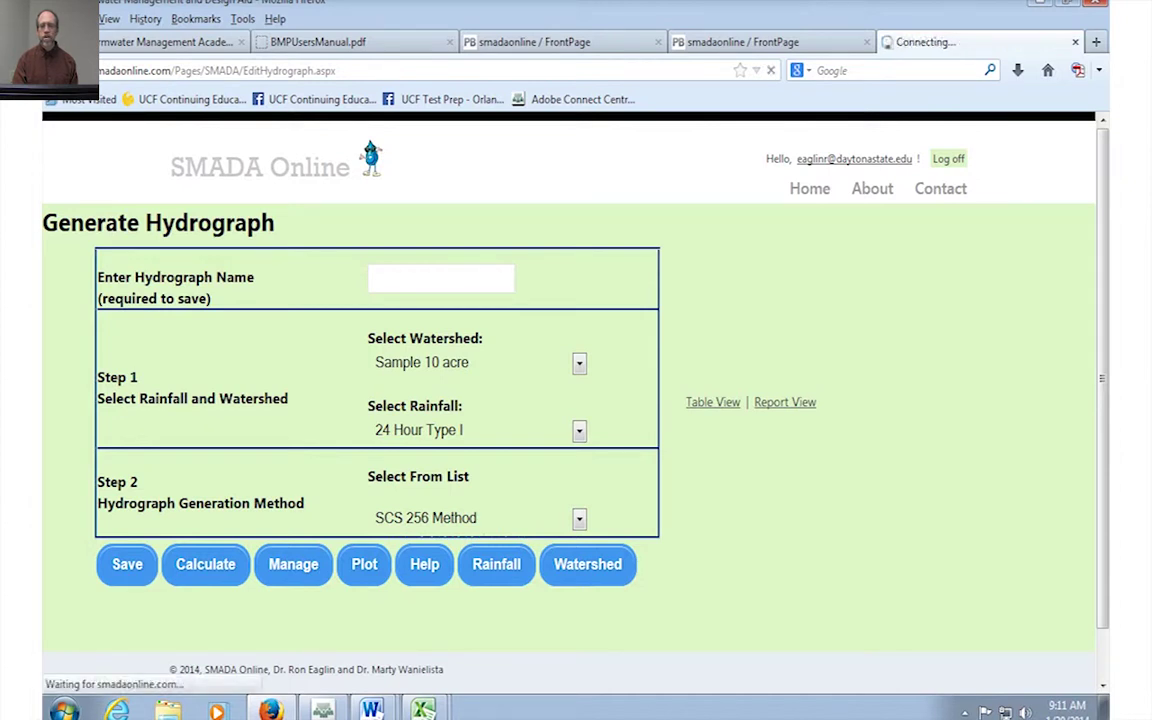
- Review the hydrograph table of rainfall, infiltration, excess and outflow, view the runoff and excess plot, and close it
scroll(570, 400, "down", 5)
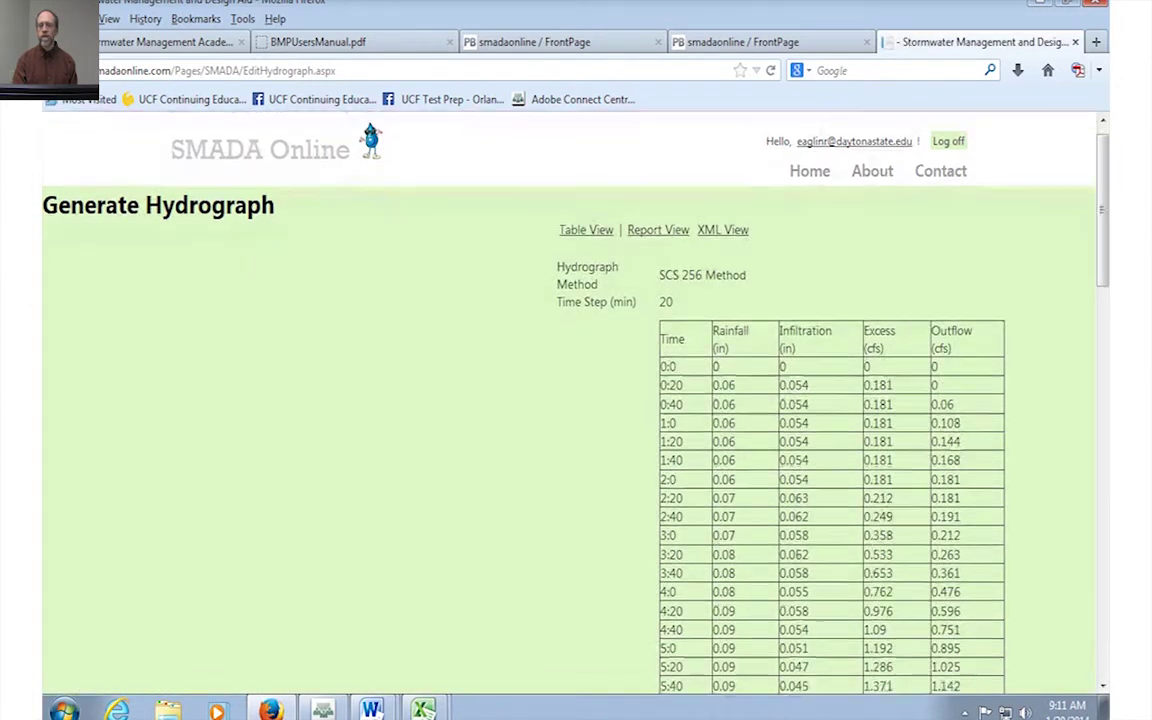
scroll(570, 400, "down", 5)
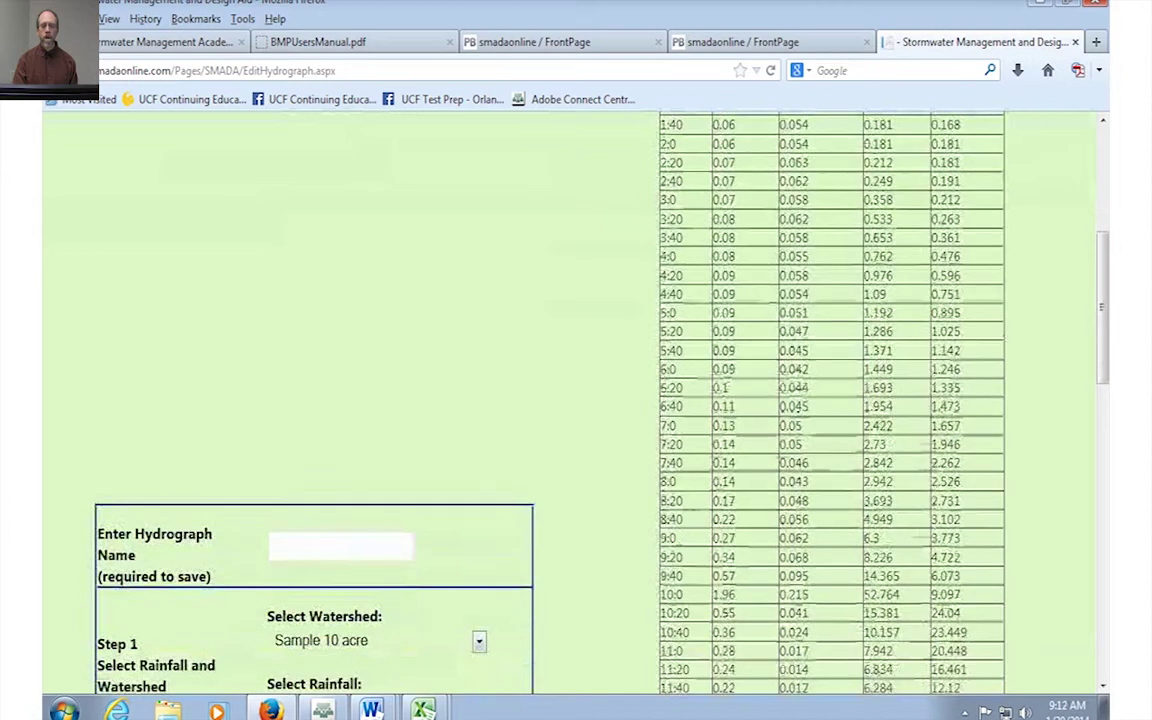
scroll(570, 400, "up", 3)
scroll(570, 400, "up", 1)
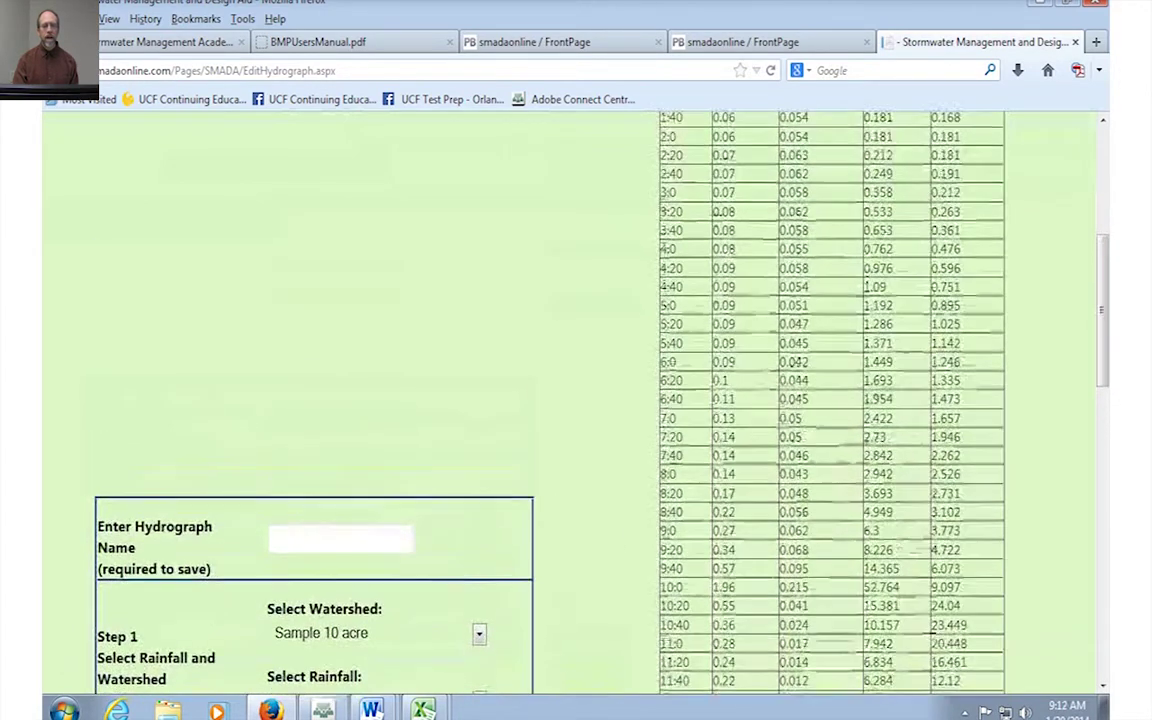
scroll(570, 400, "down", 5)
scroll(570, 400, "down", 2)
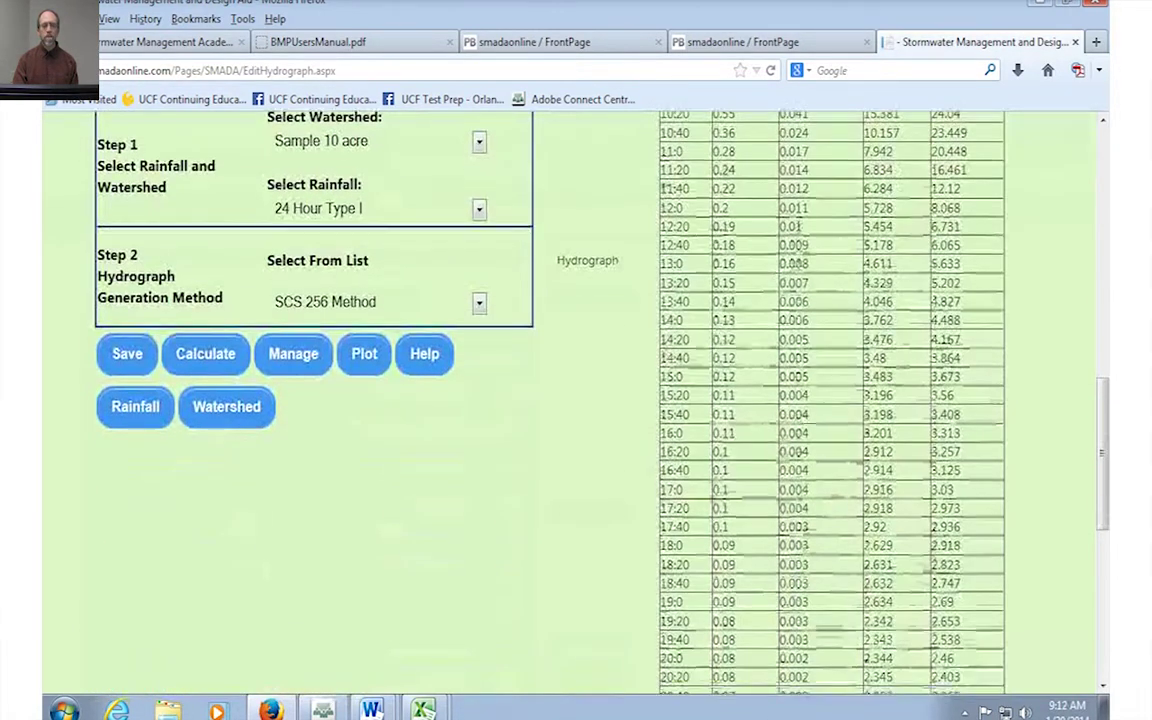
scroll(570, 400, "up", 2)
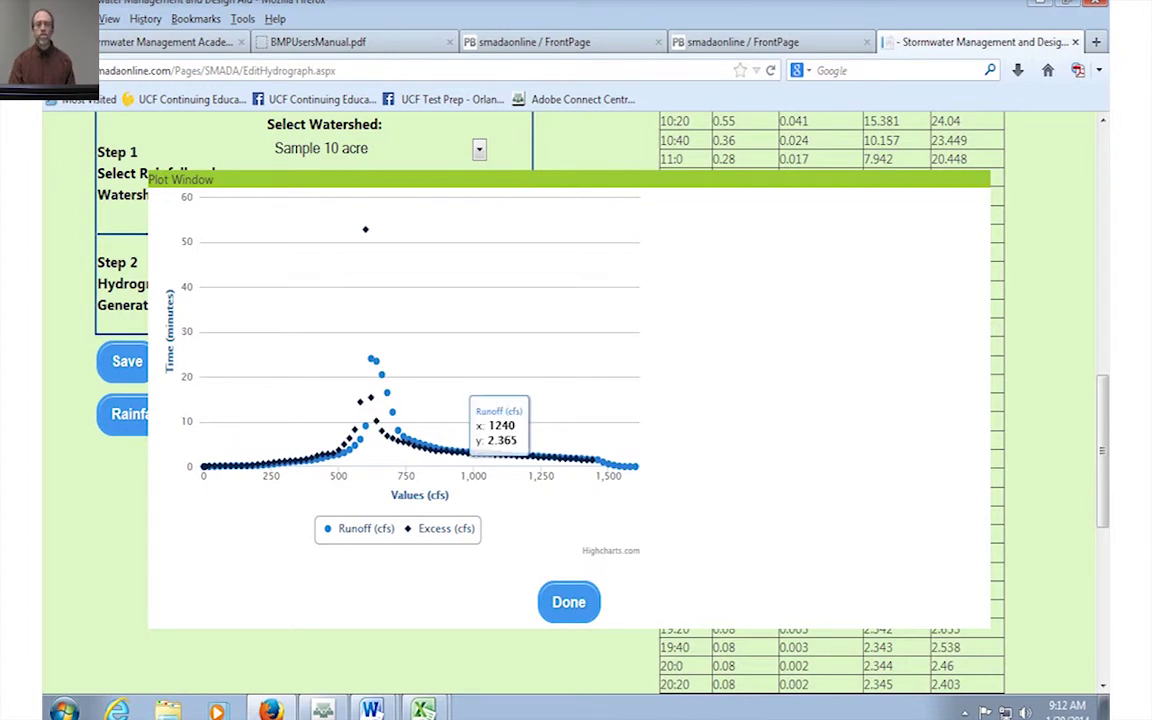
left_click(568, 602)
- Open the hydrograph's report view, review its table and runoff chart, and return to the Generate Hydrograph page
scroll(576, 400, "up", 15)
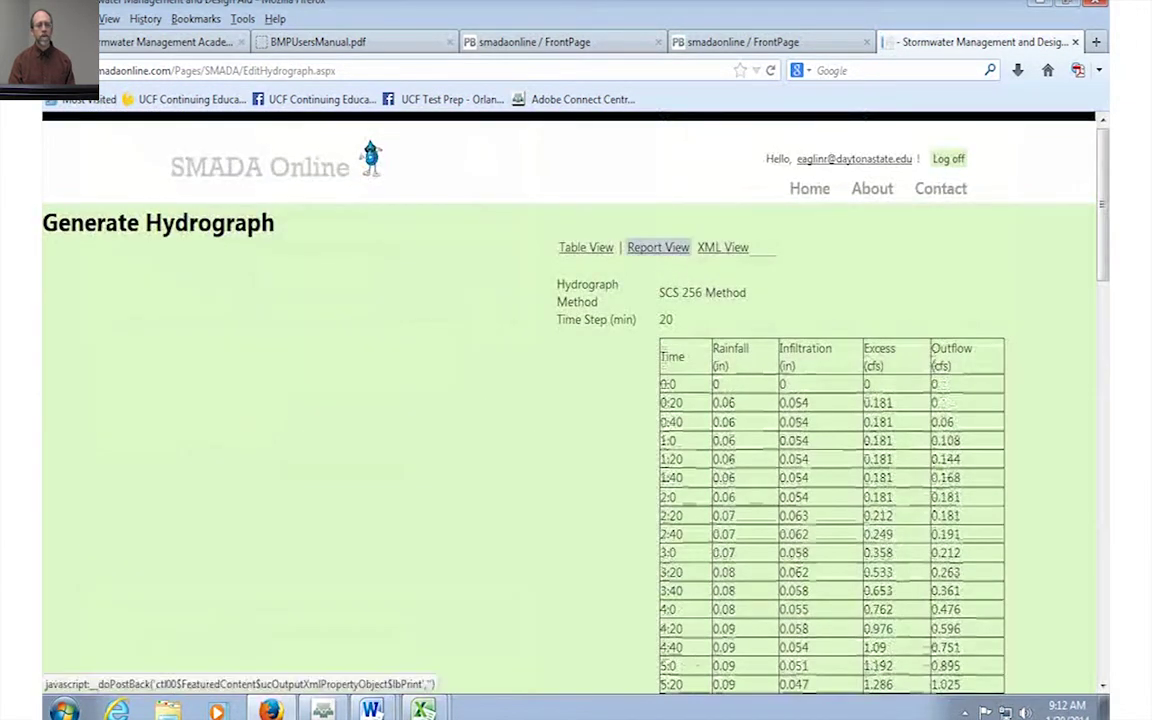
left_click(658, 247)
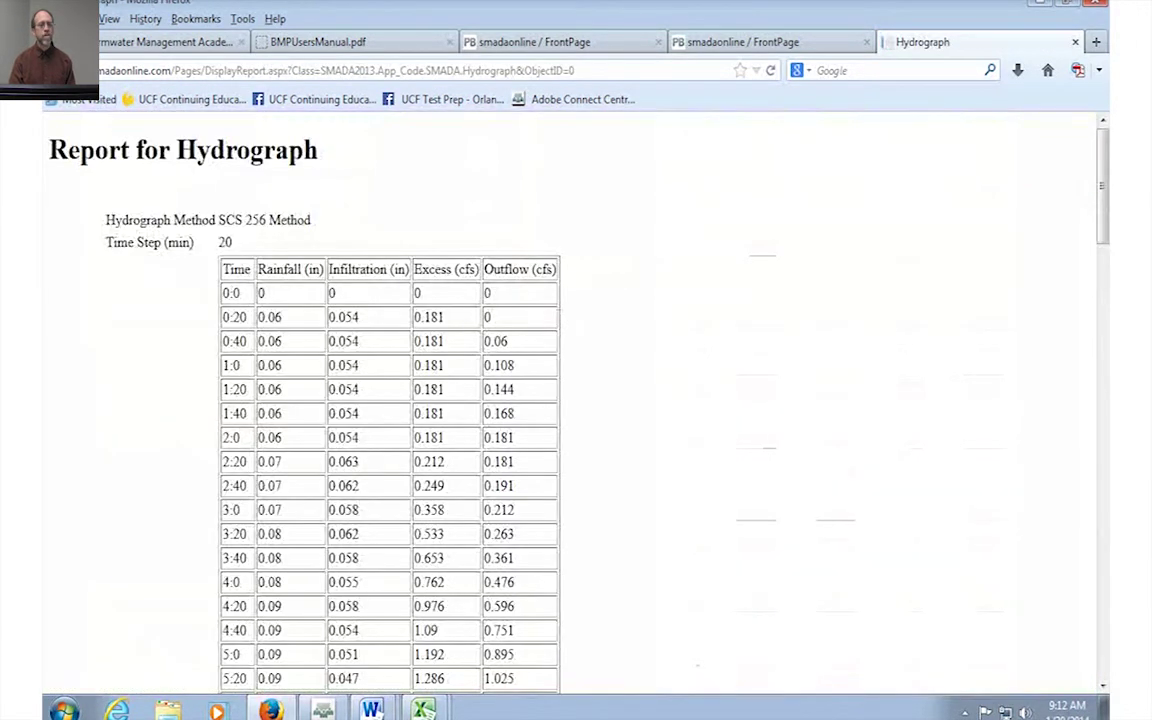
scroll(390, 400, "down", 18)
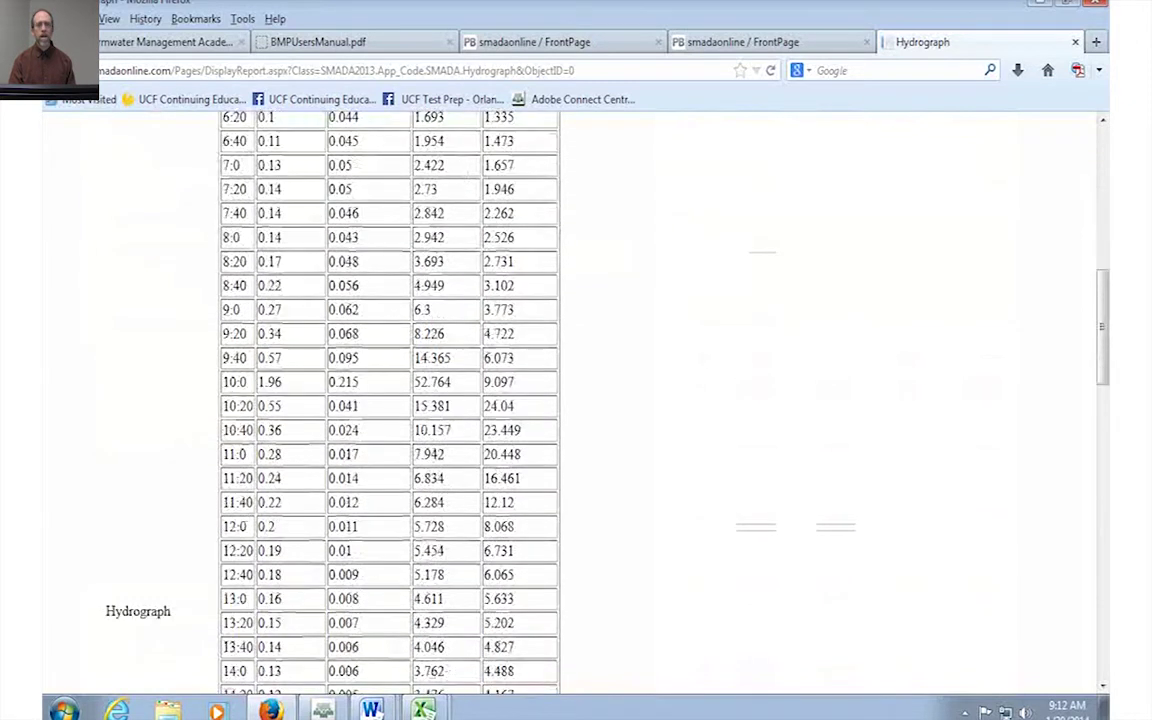
scroll(390, 400, "down", 19)
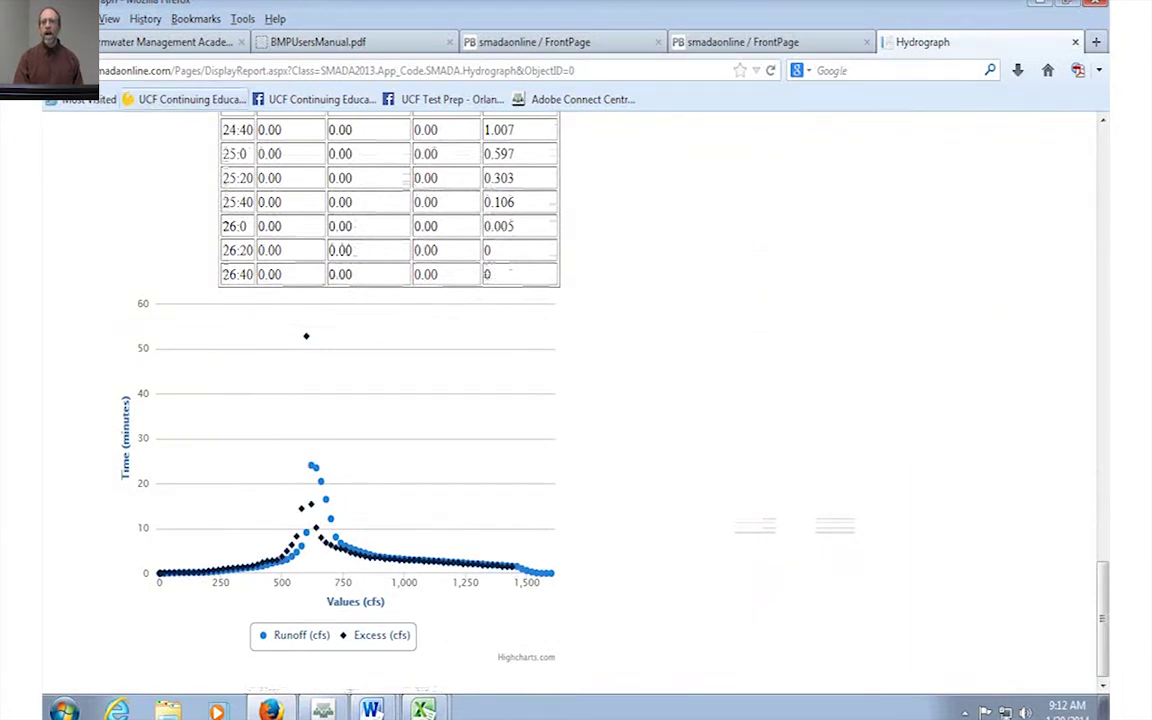
key("alt+Left")
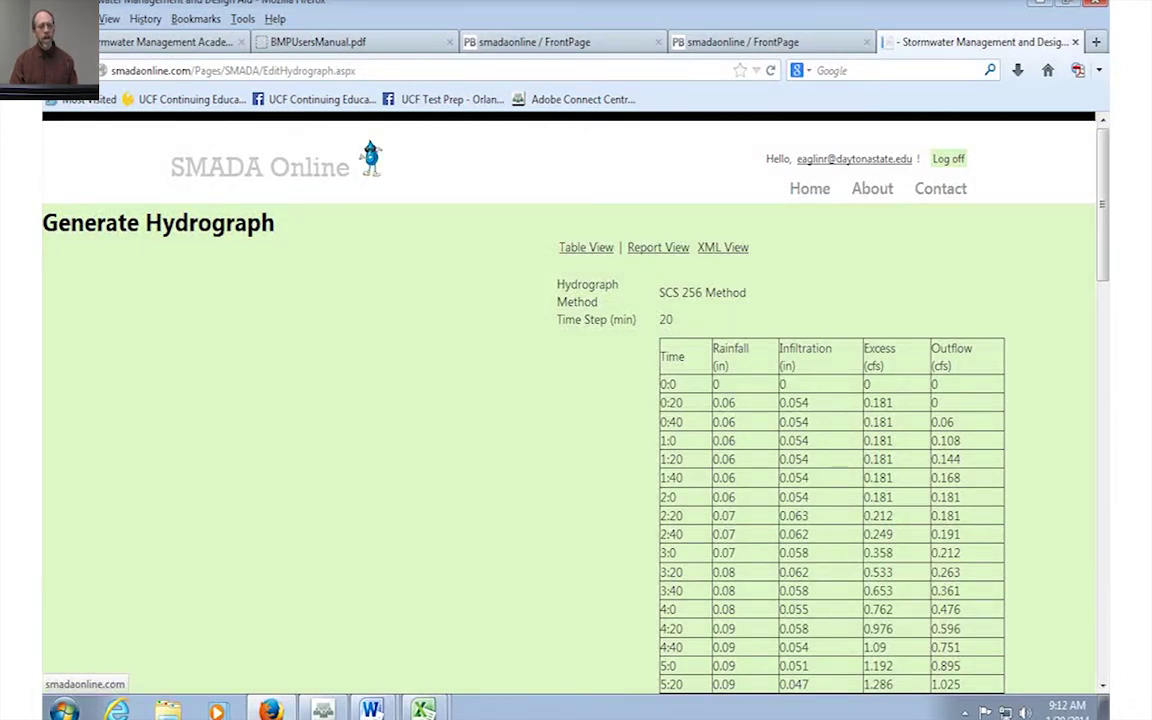
- Go back to the SMADA Online menu and create a new circular channel with the Circular Channel Calculator
left_click(260, 165)
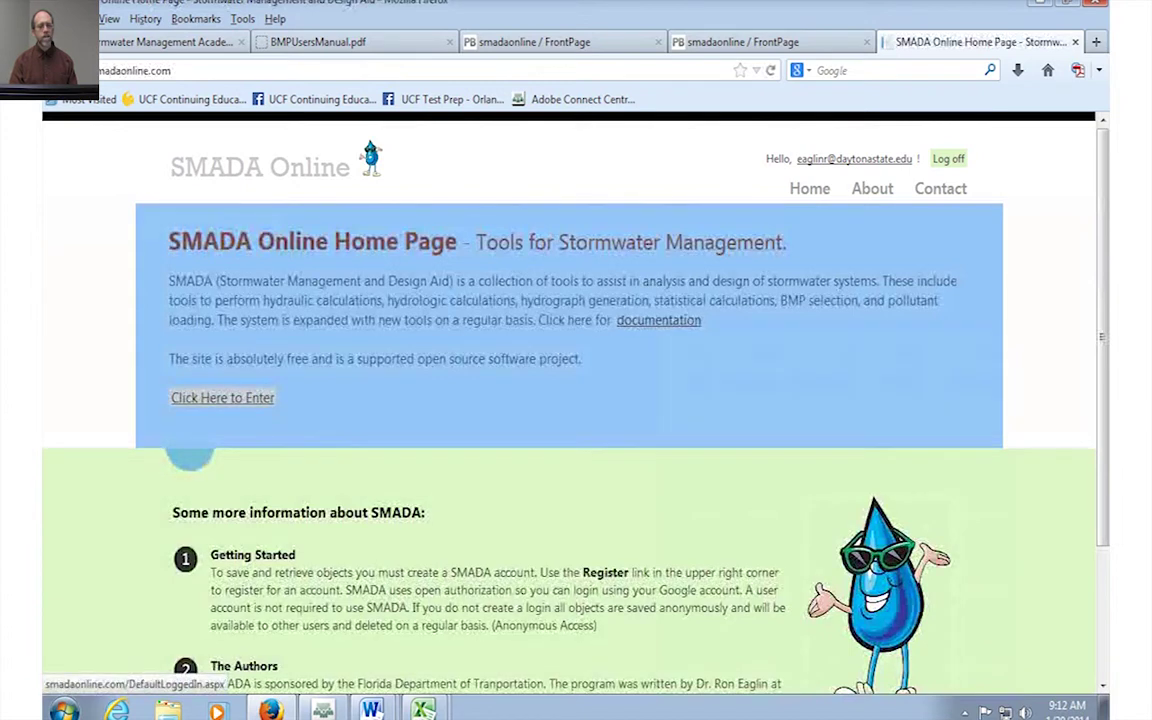
left_click(222, 397)
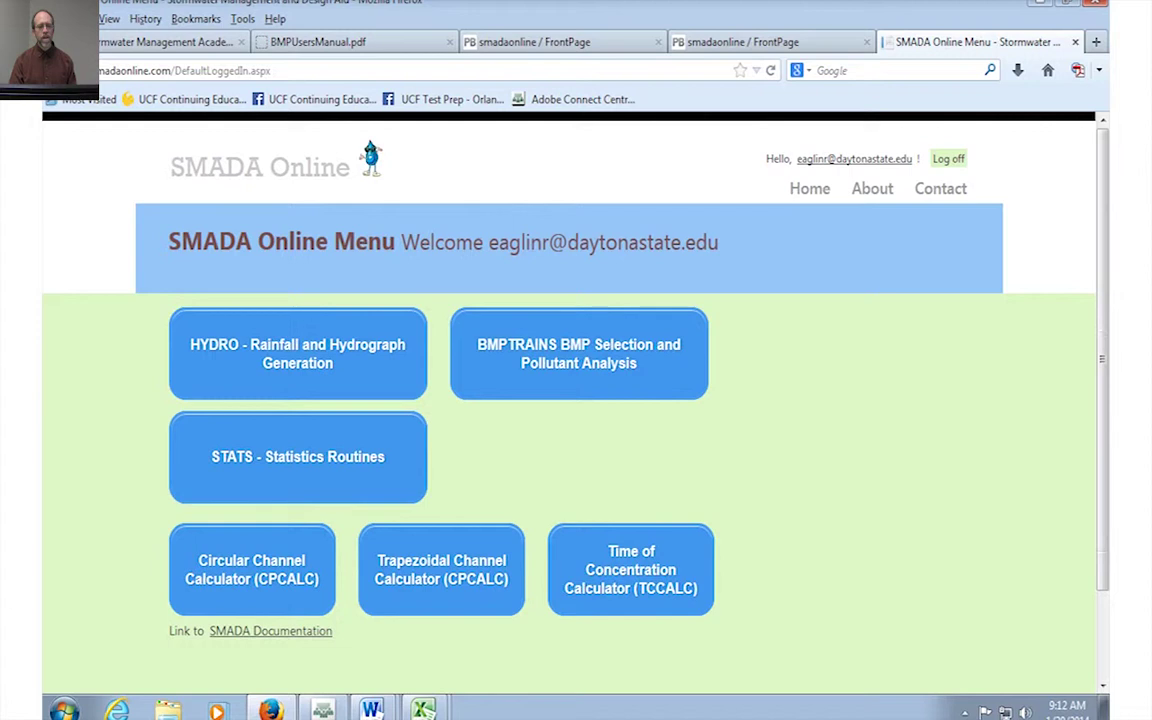
left_click(251, 569)
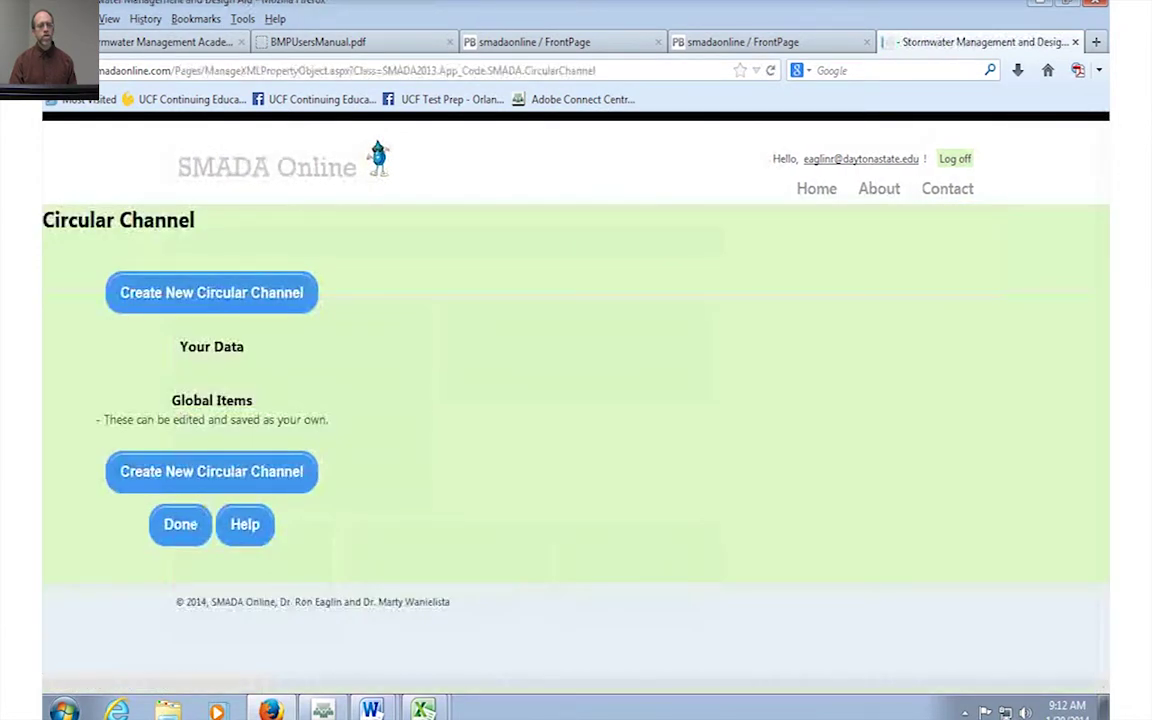
left_click(211, 292)
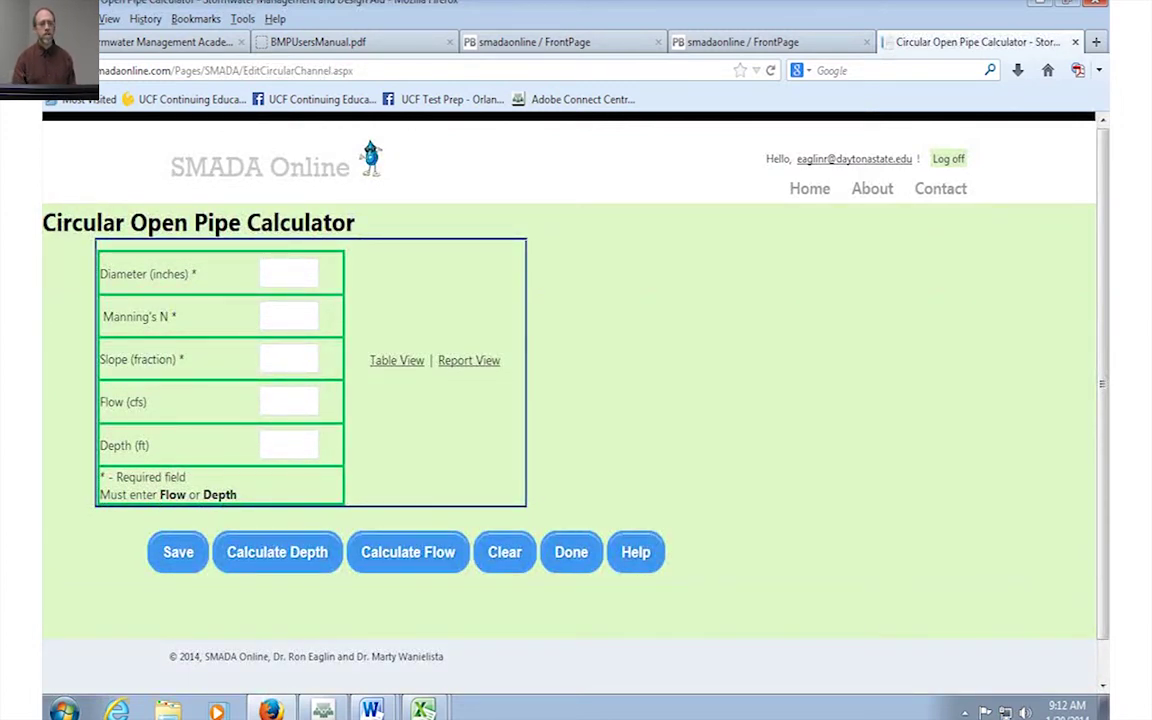
- Set the circular pipe's diameter to 24 inches, Manning's N to .02 and slope to .01
left_click(288, 273)
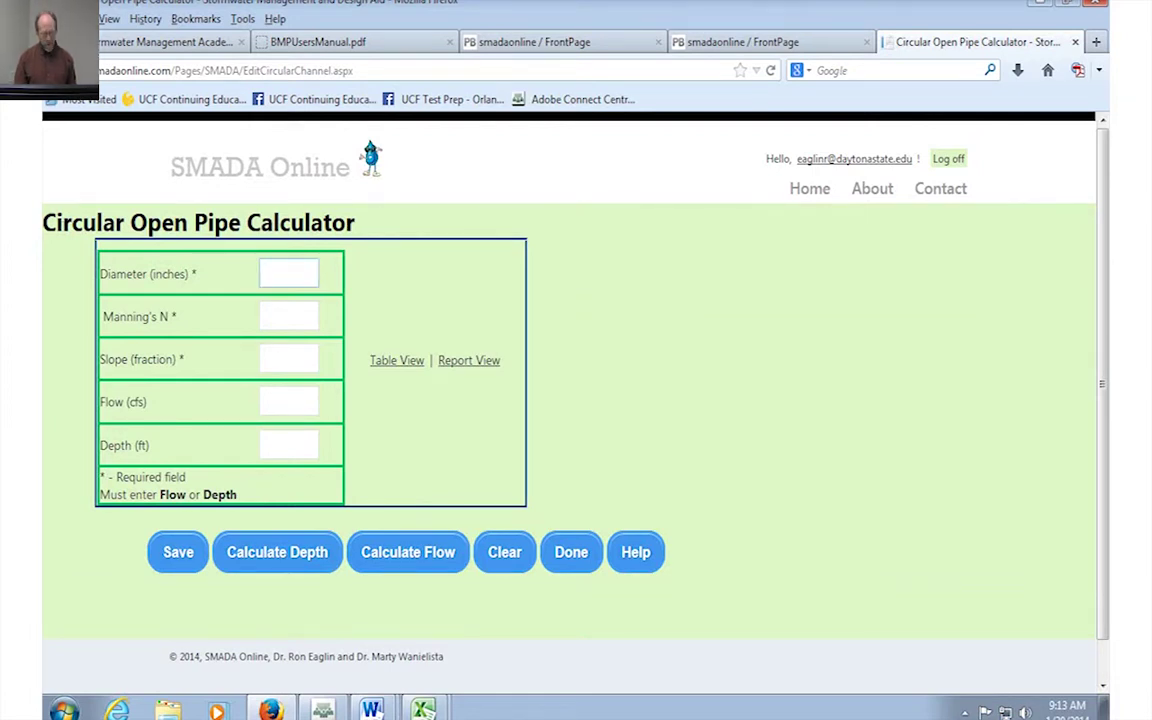
type("24")
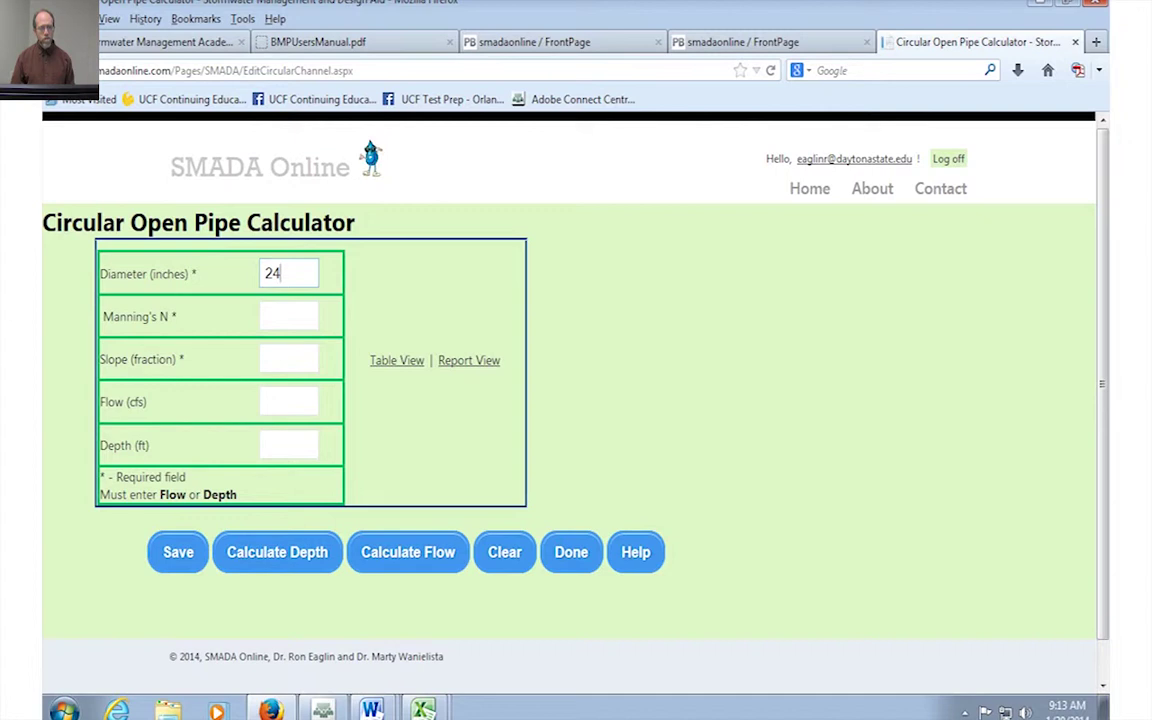
left_click(288, 316)
type(".02")
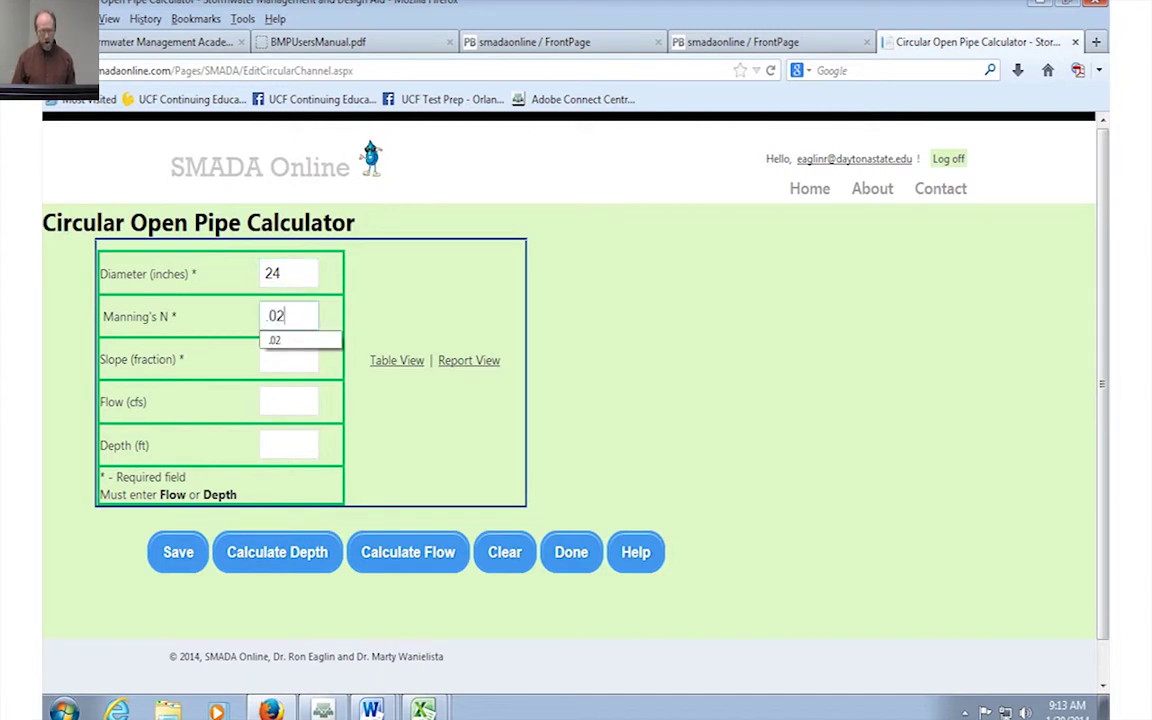
left_click(288, 359)
type(".01")
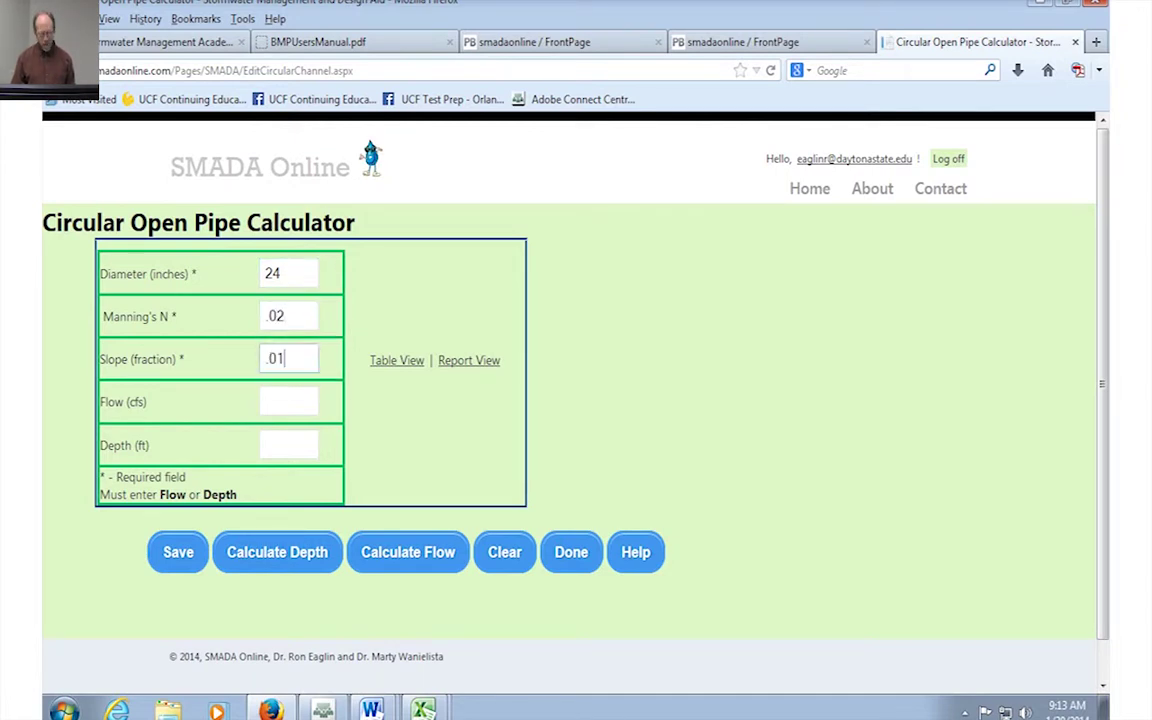
- Set the pipe's flow to 8 cfs and calculate the flow depth
left_click(288, 401)
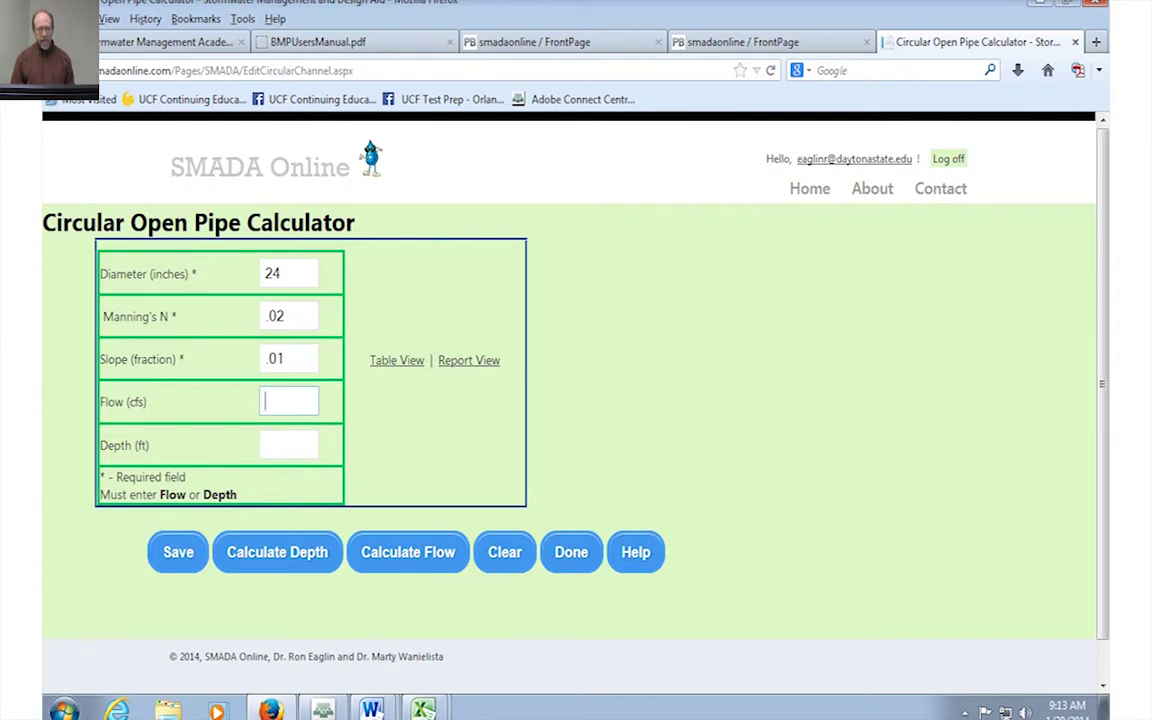
type("8")
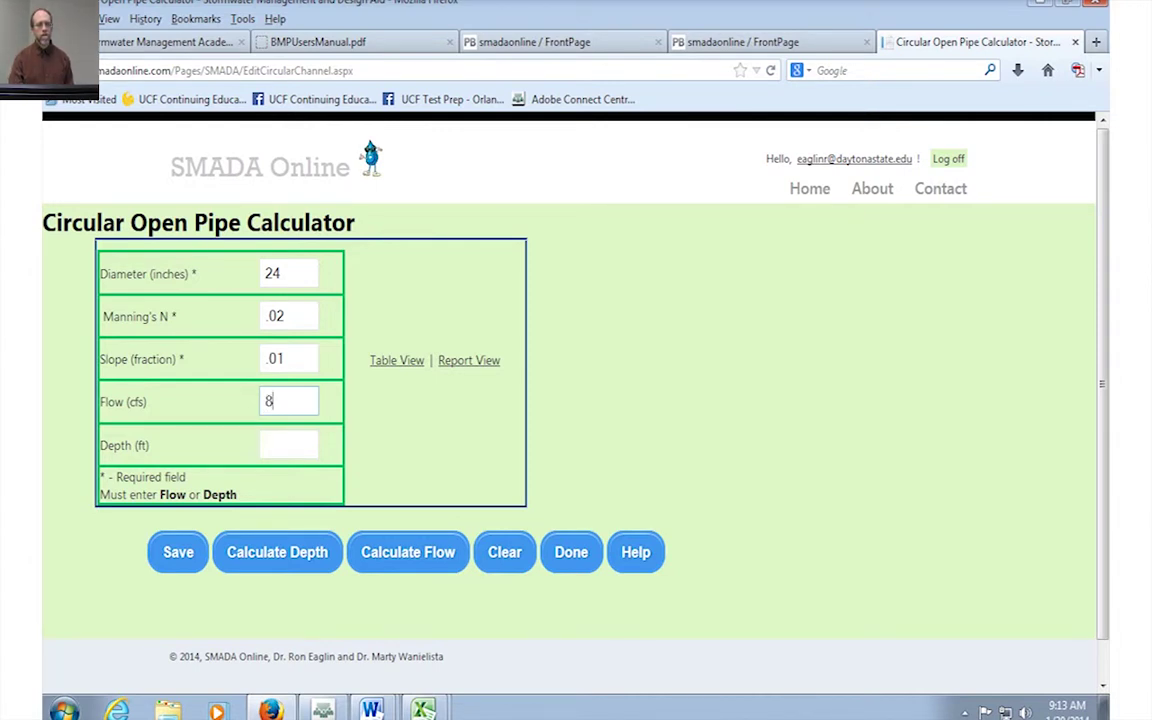
left_click(277, 552)
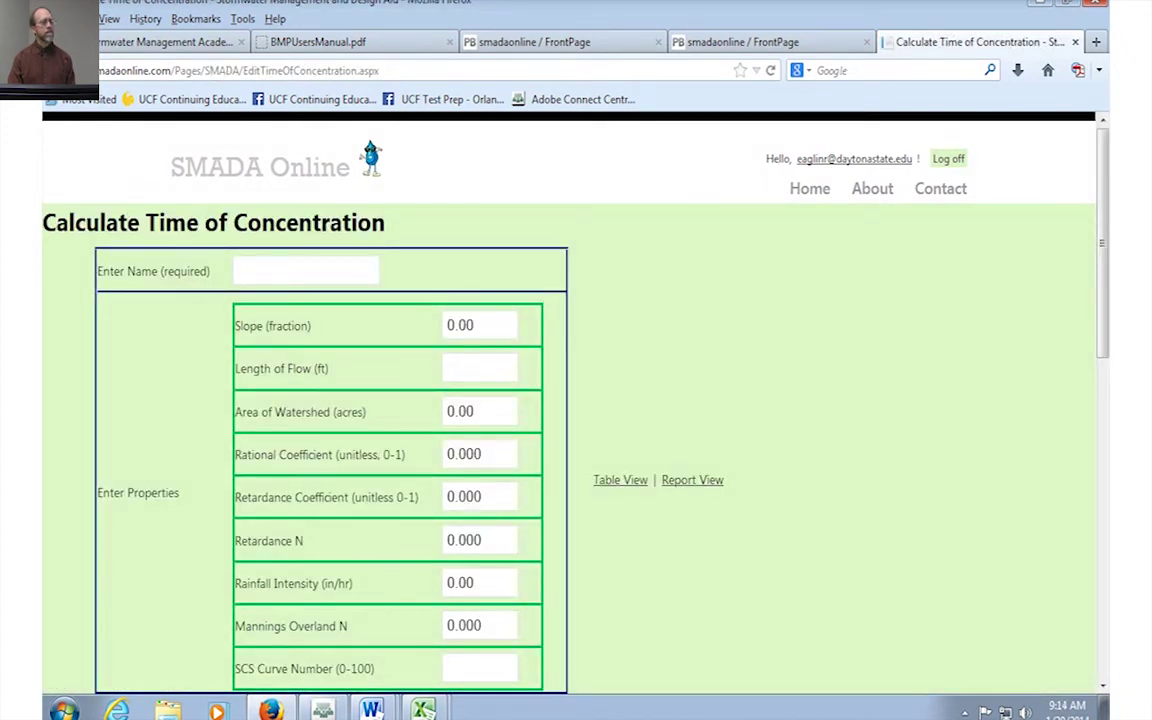
- Examine the Time of Concentration calculator's input properties and its reference formulas, from Bransby Williams to NRCS
scroll(570, 400, "down", 8)
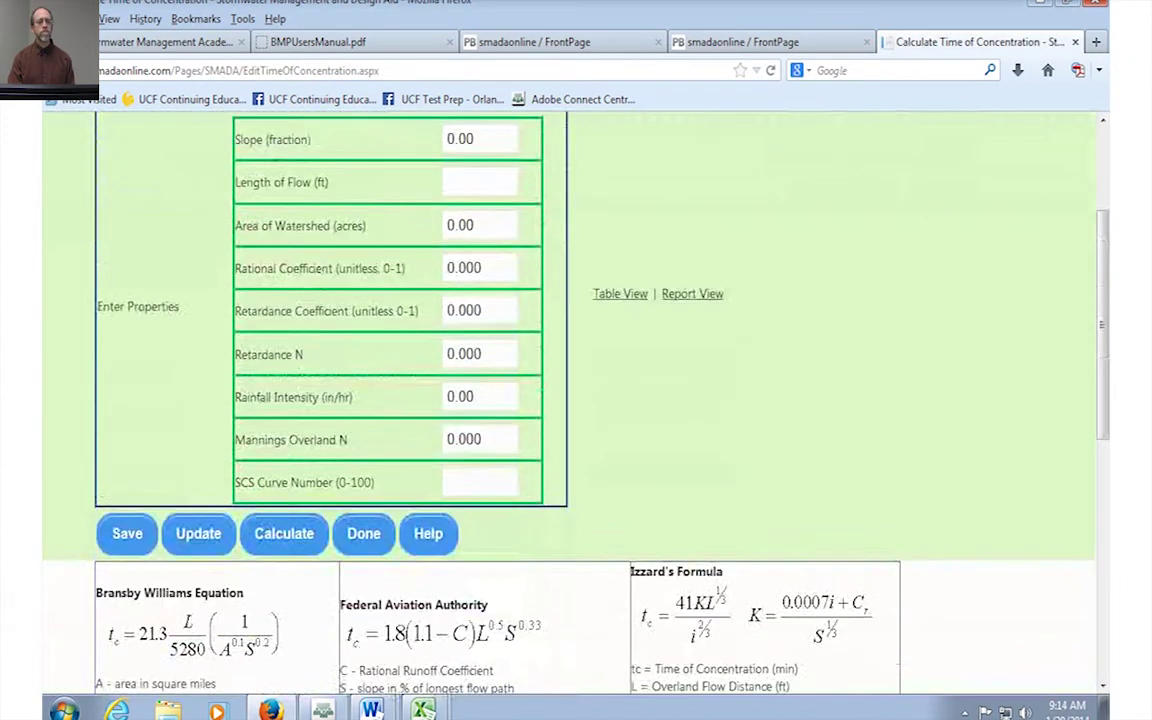
scroll(570, 400, "down", 4)
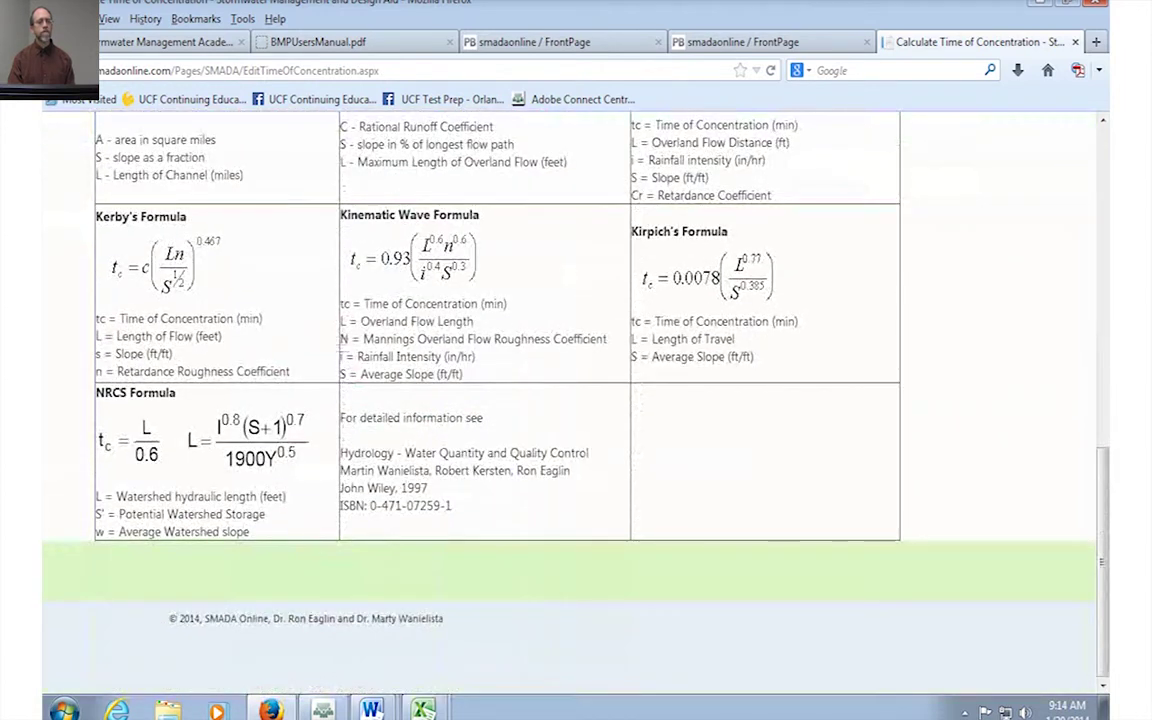
scroll(570, 400, "up", 1)
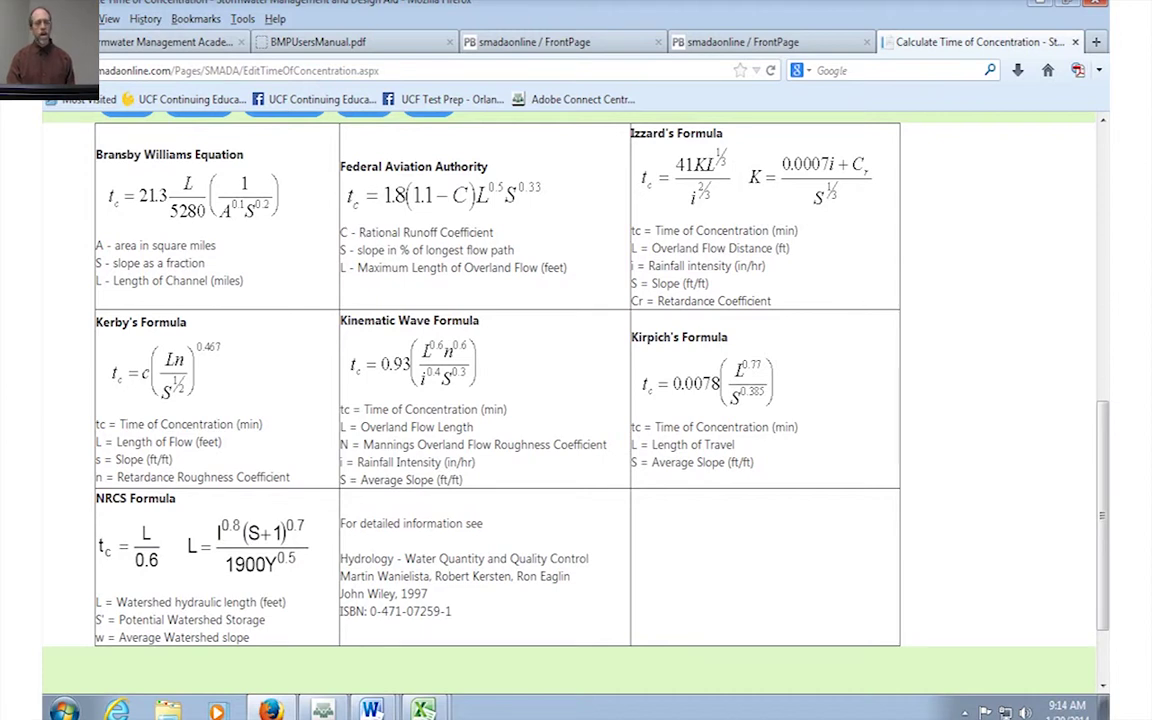
scroll(570, 380, "up", 8)
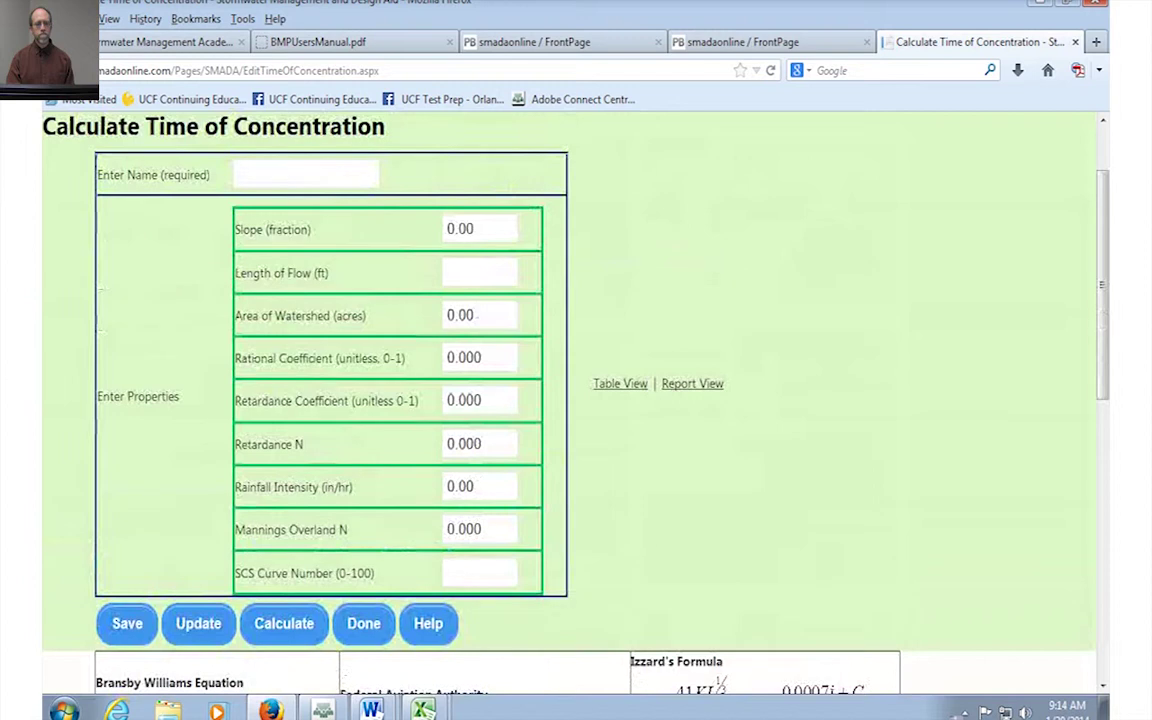
- Set the time of concentration slope to .01, length of flow to 200 ft and watershed area to 10 acres
double_click(460, 229)
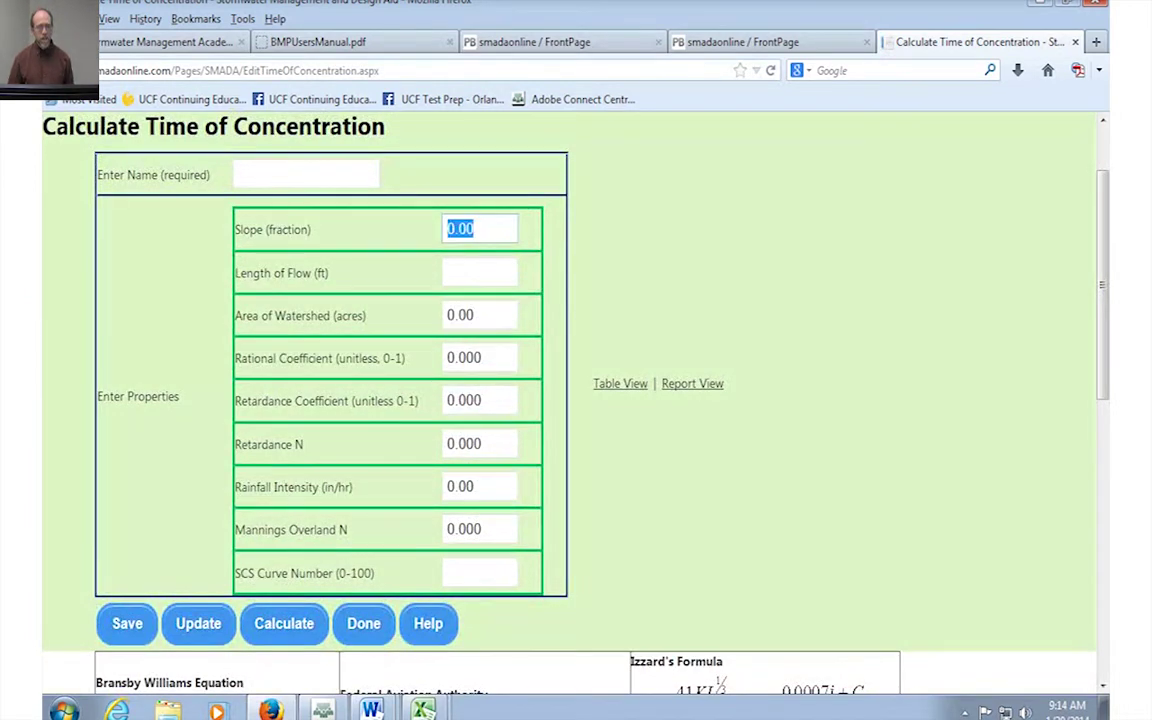
type(".01")
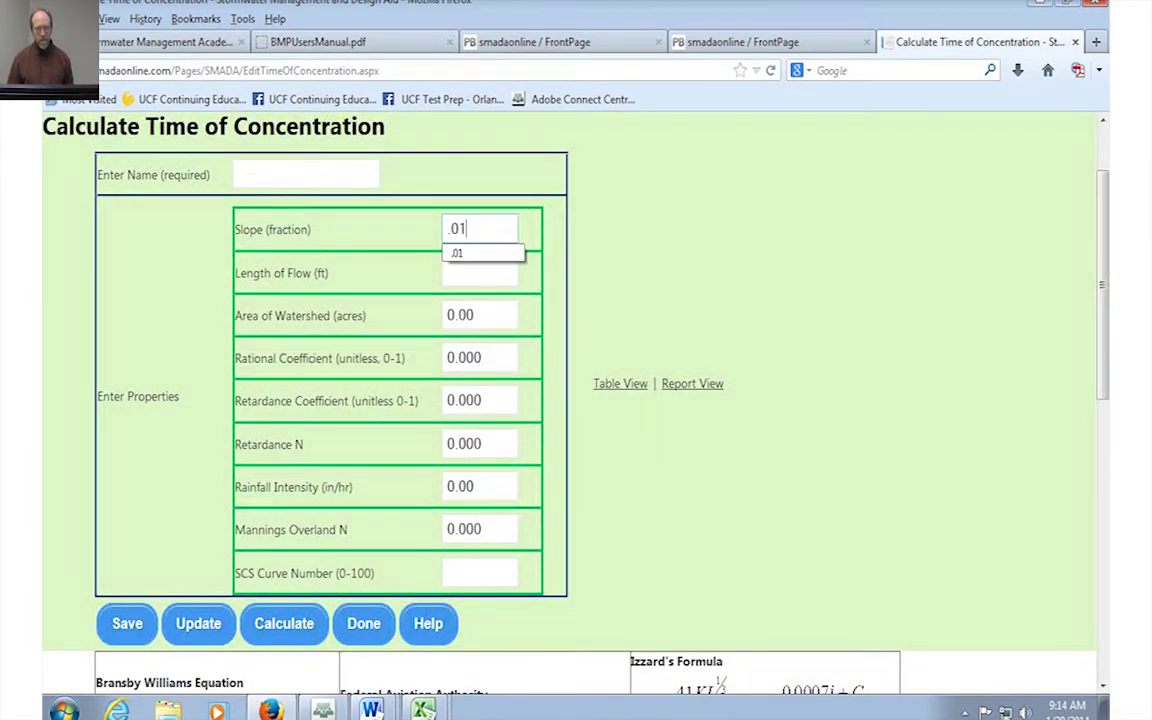
key("Tab")
type("200")
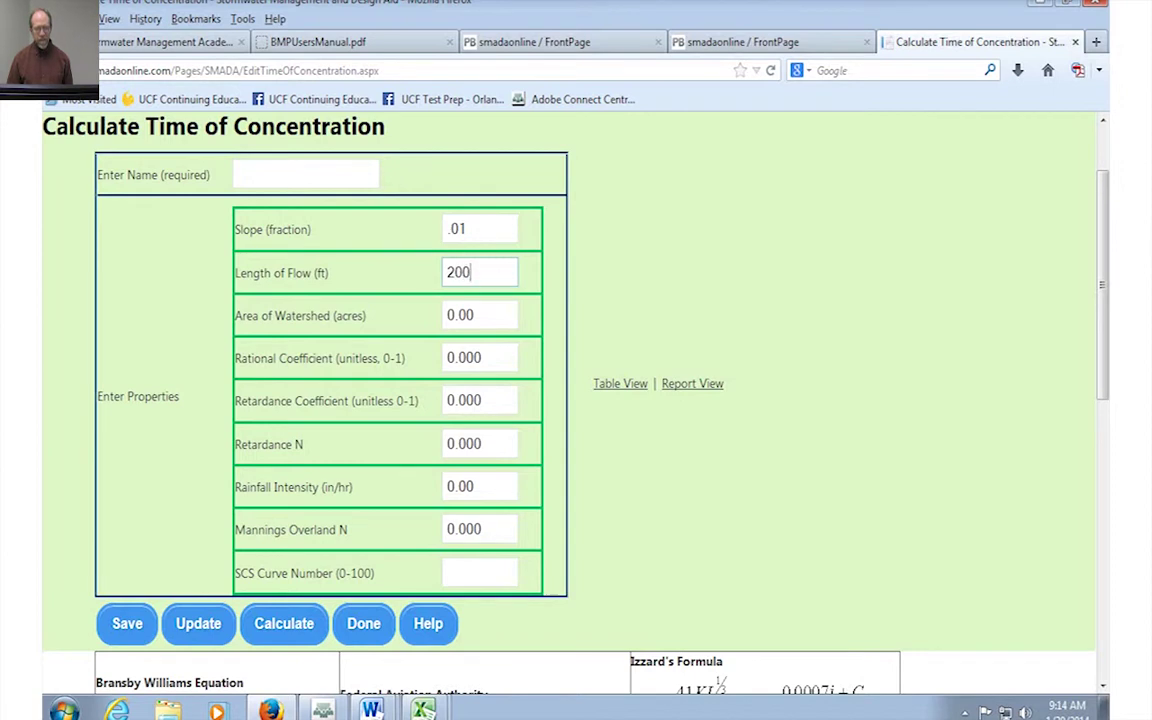
key("Tab")
type("10")
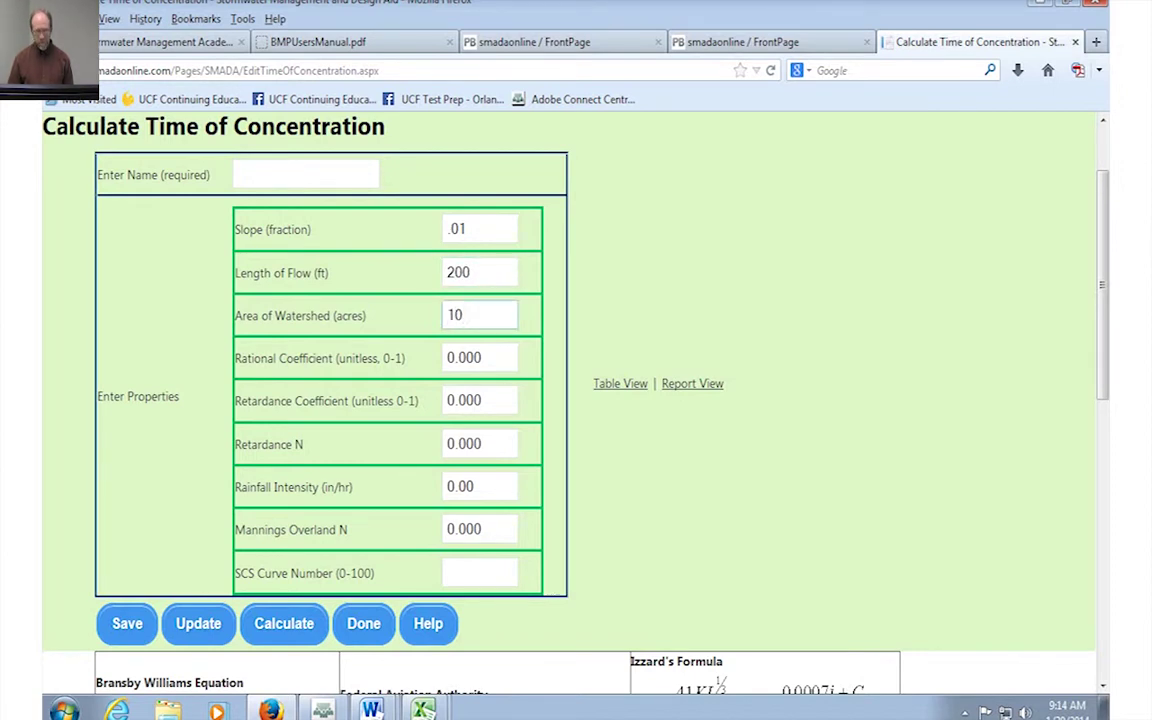
- Set the rational coefficient to .7 and the retardance coefficient to .2
key("Tab")
type(".7")
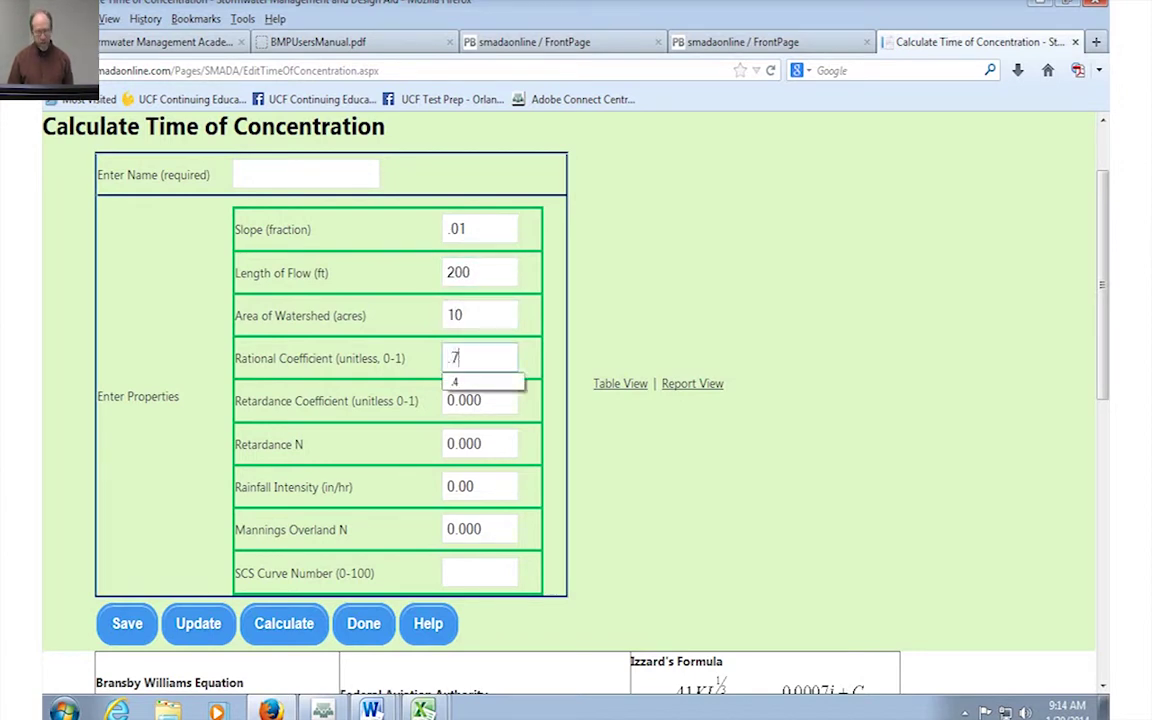
key("Tab")
type(".2")
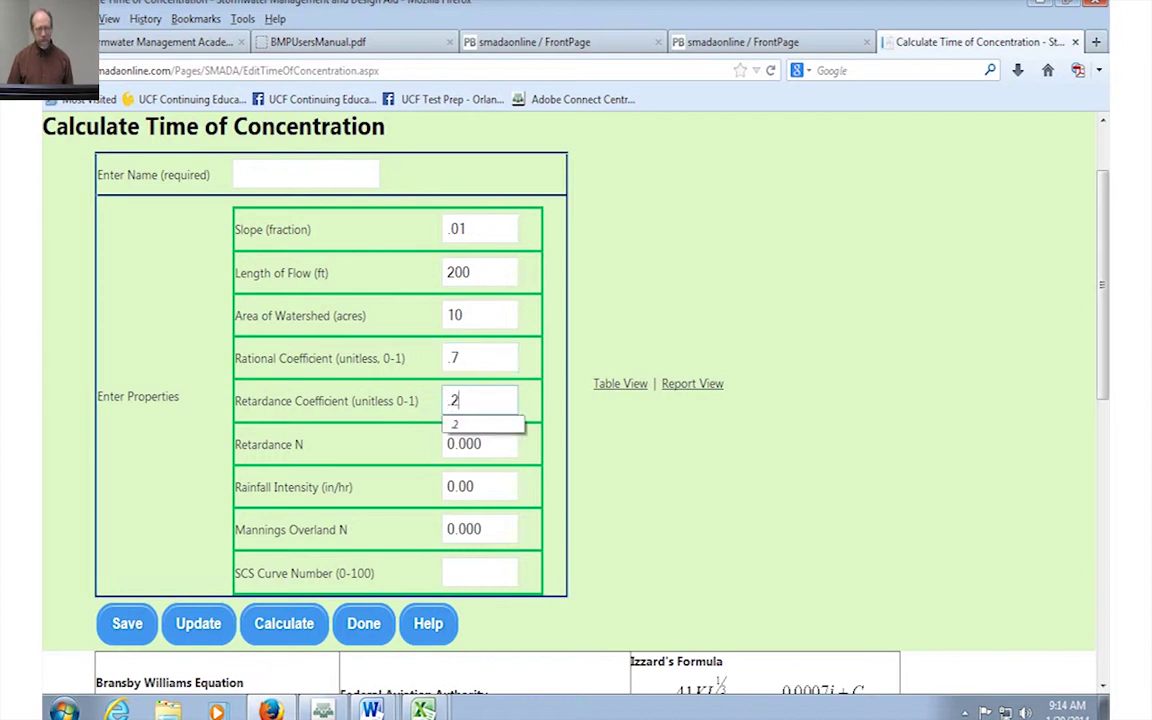
- Set the rainfall intensity to 3 in/hr and the SCS curve number to 75, and calculate the times of concentration
key("Tab")
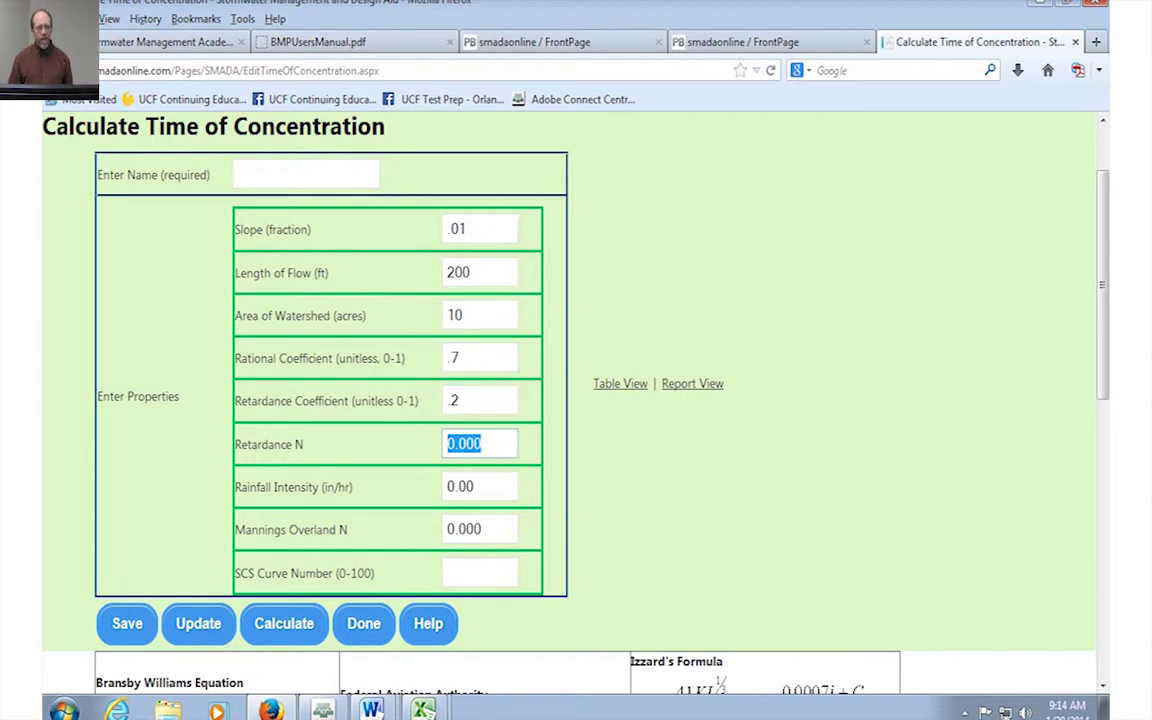
key("Tab")
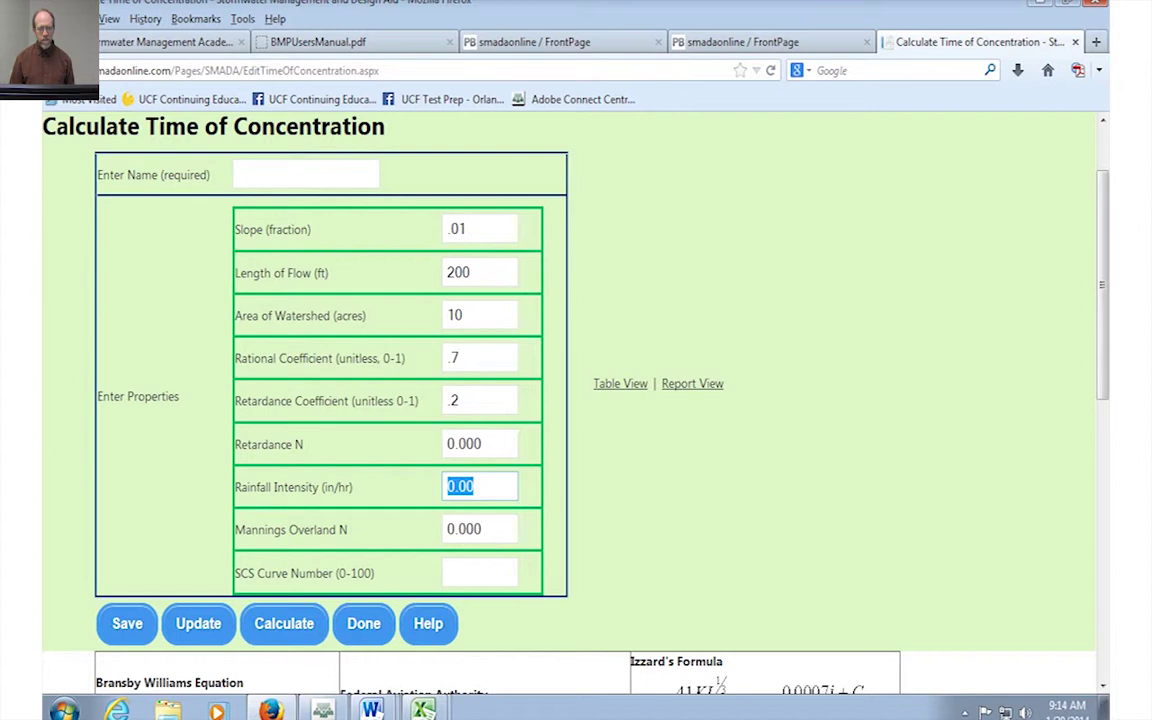
type("3")
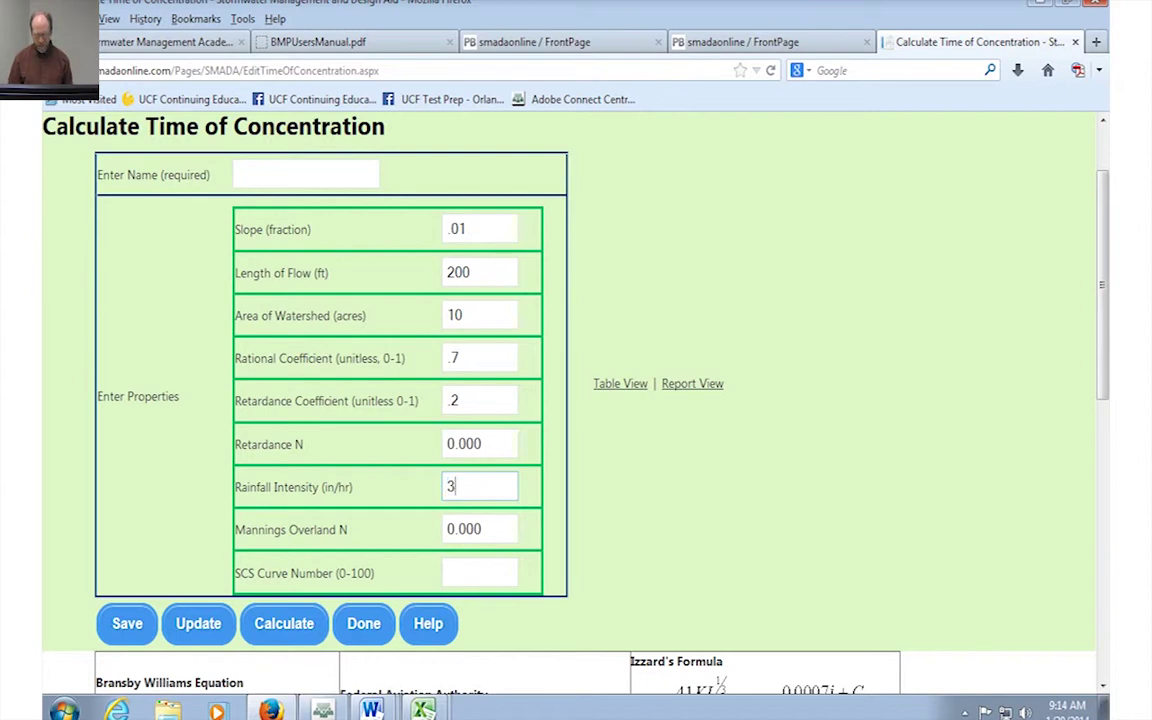
key("Tab")
key("Tab")
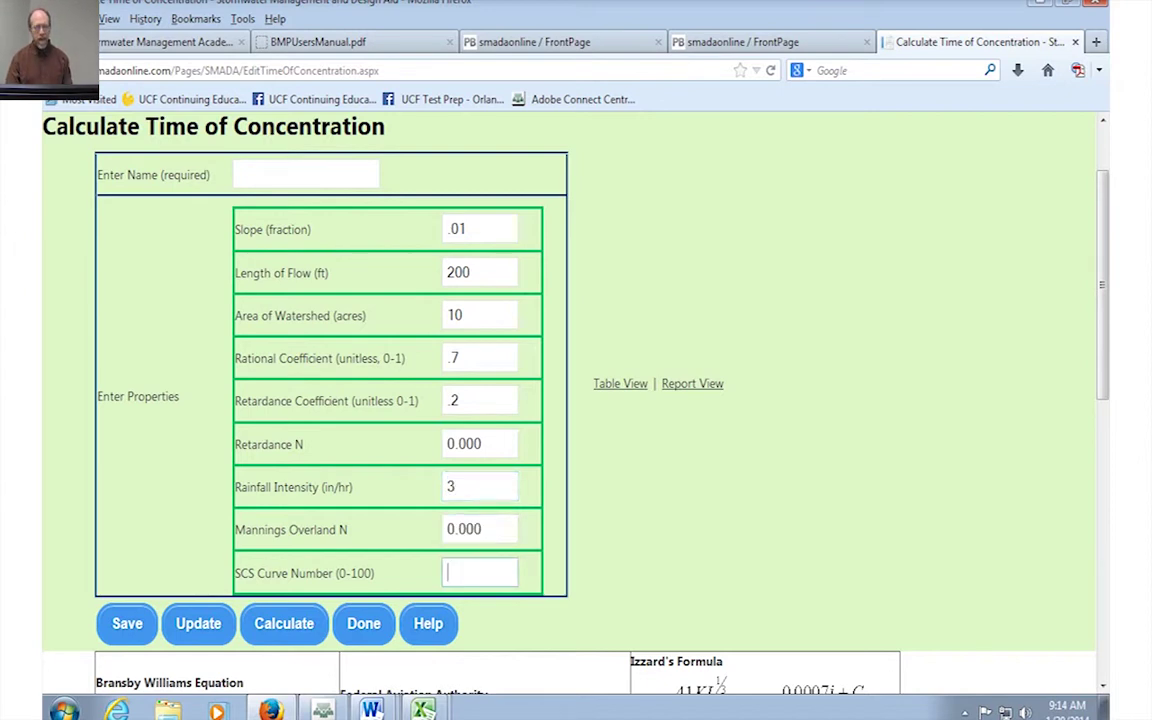
type("75")
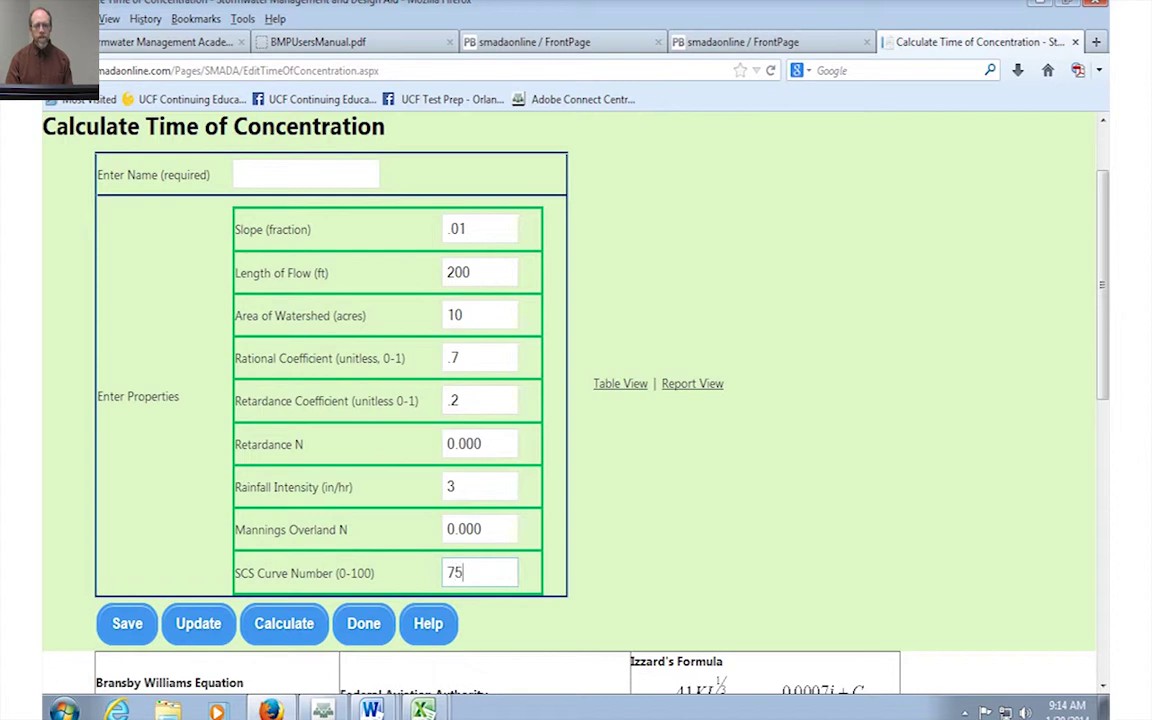
key("Return")
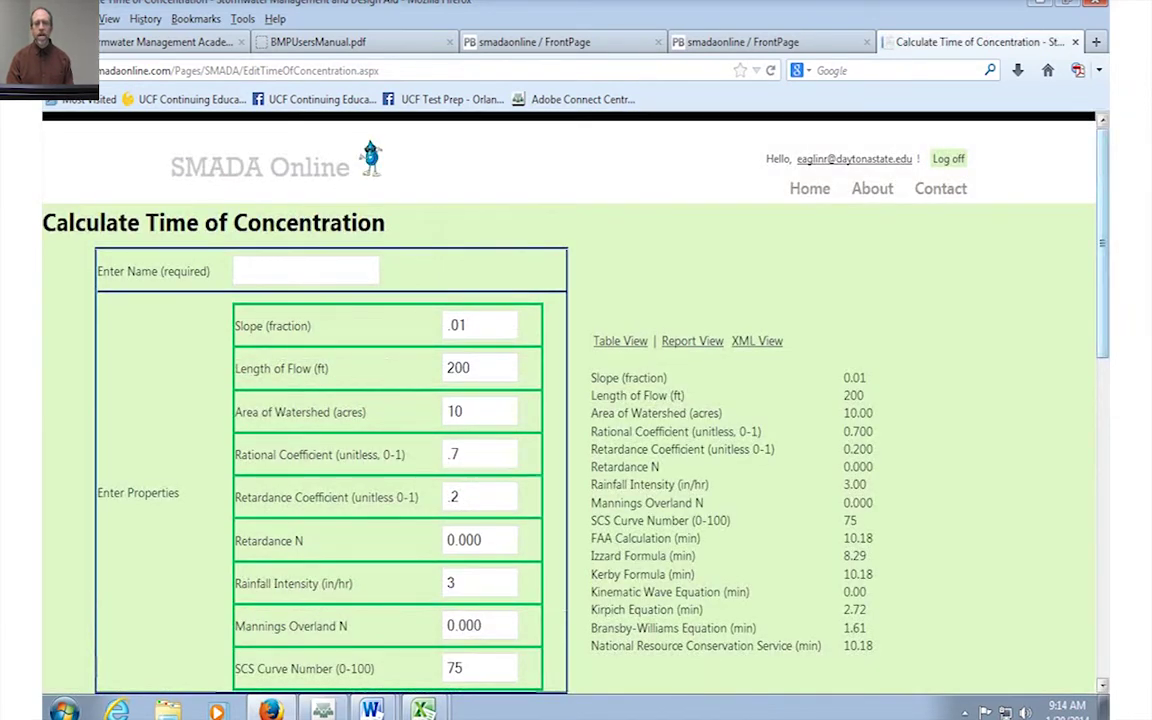
- Return to the SMADA Online menu and open Distribution Analysis (DISTRIB) from the statistics routines
scroll(570, 400, "down", 5)
scroll(570, 400, "down", 1)
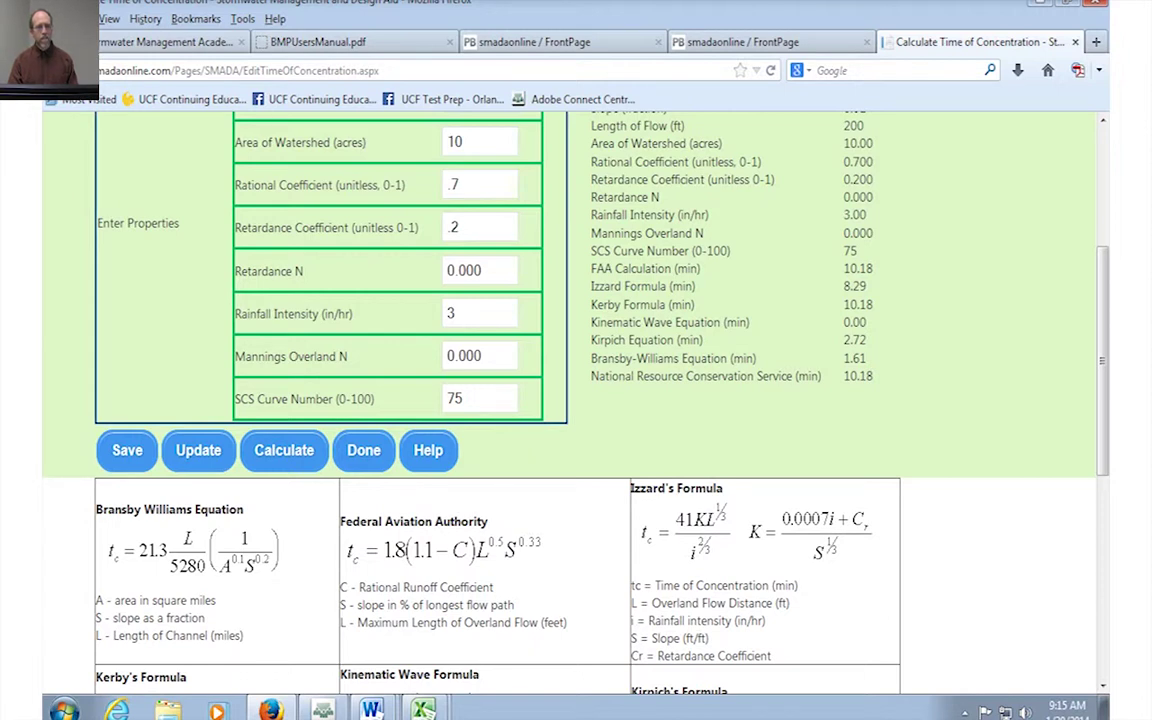
scroll(569, 402, "up", 5)
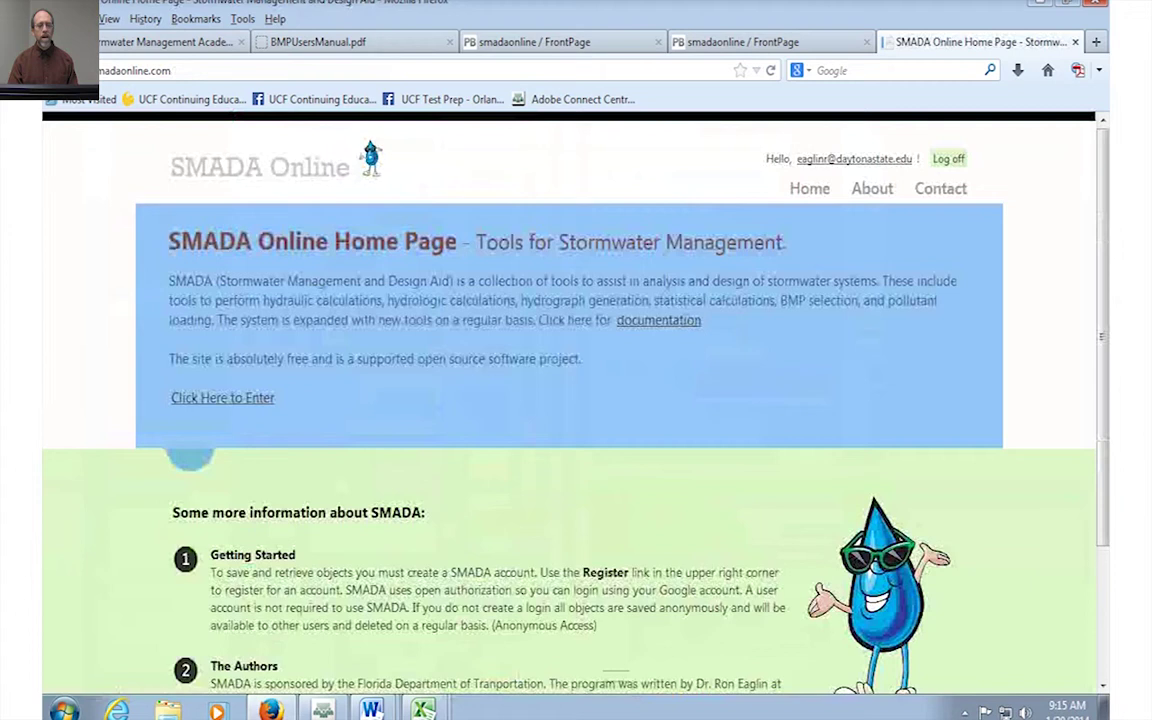
left_click(222, 397)
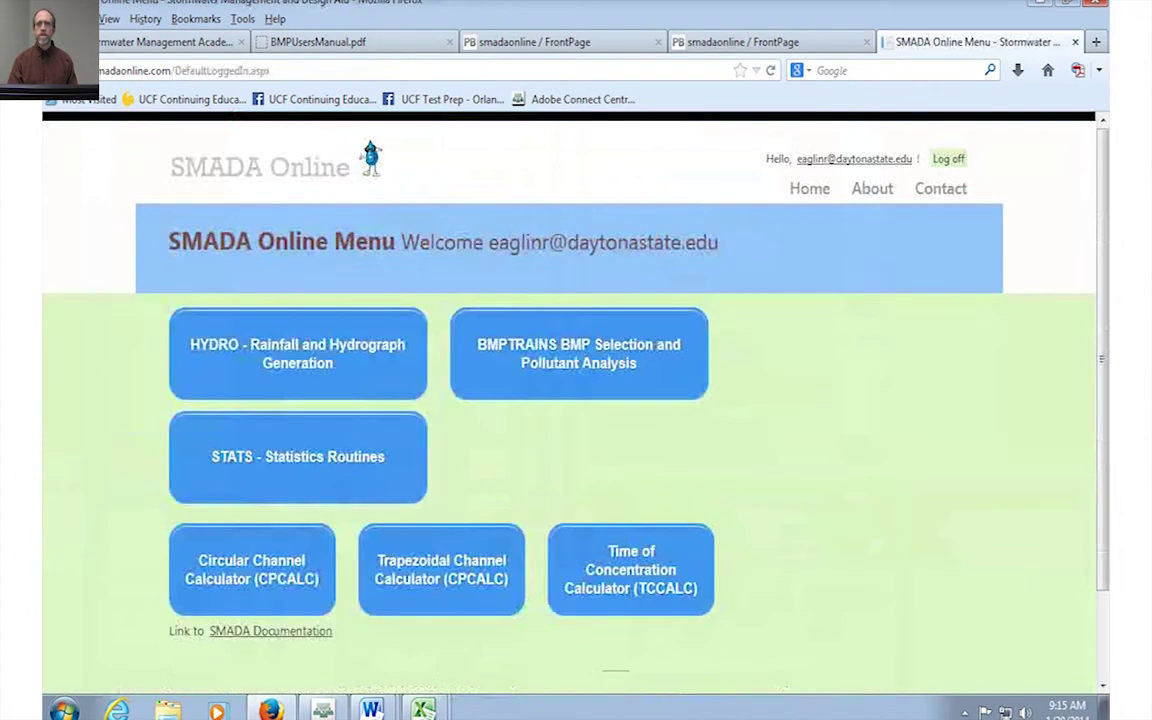
left_click(297, 456)
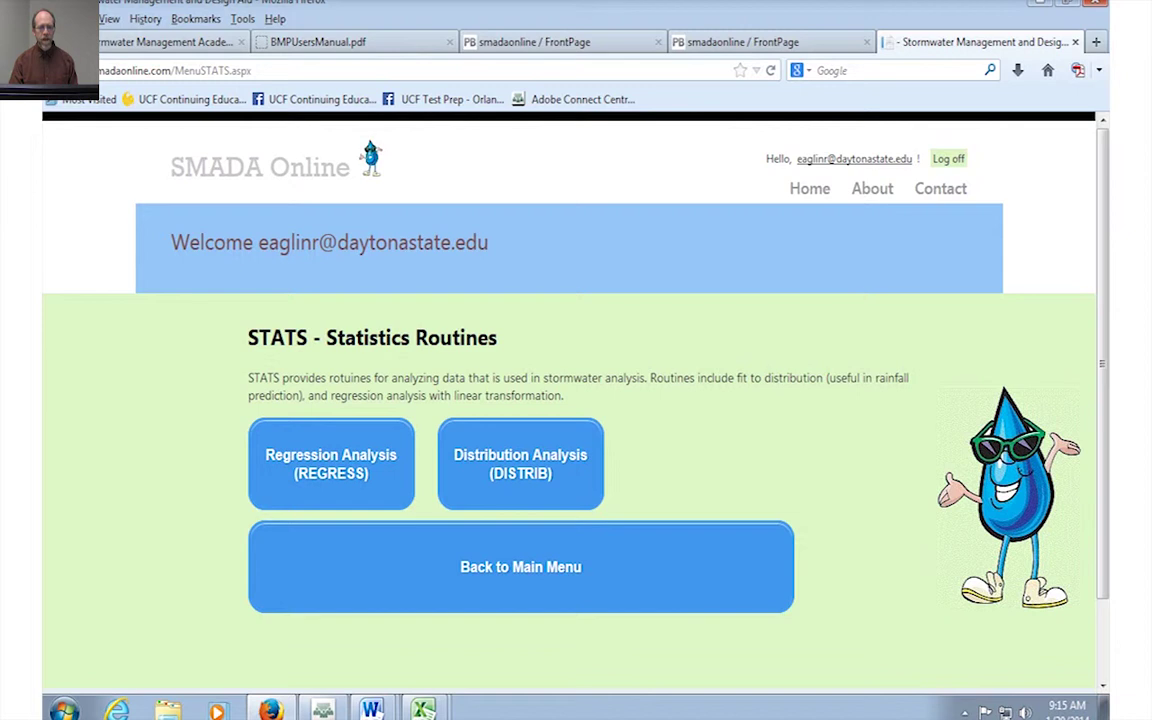
left_click(520, 463)
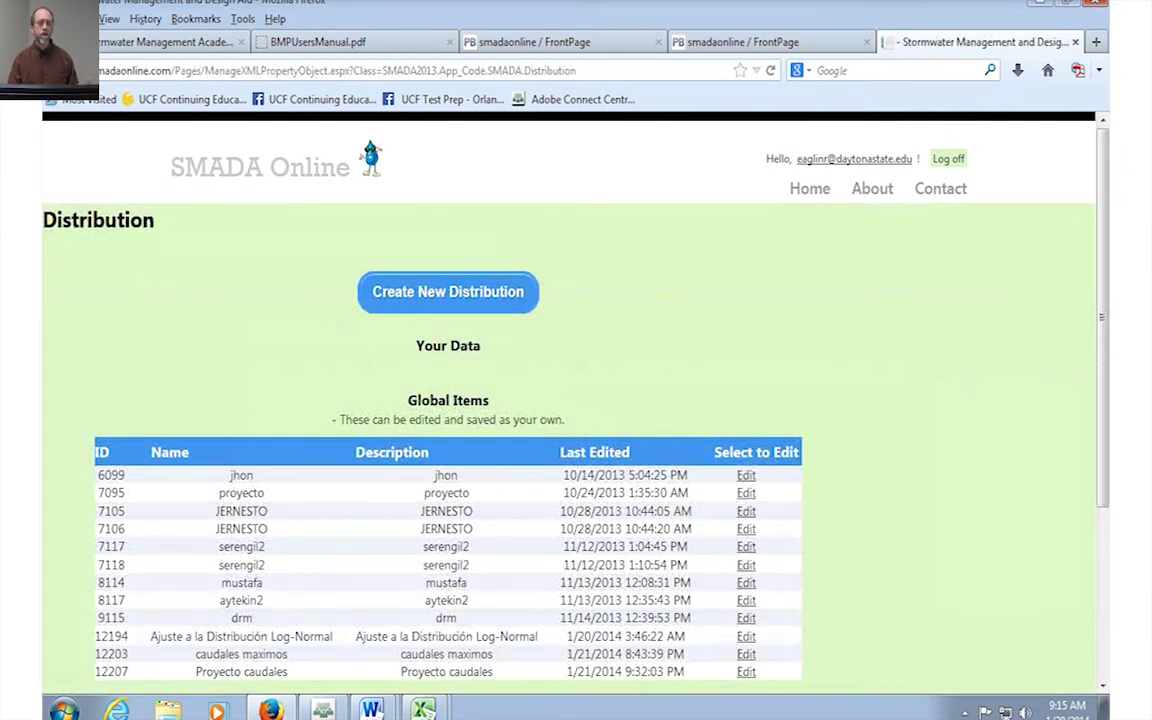
- Look over the list of saved global distributions and create a new distribution
scroll(570, 400, "down", 4)
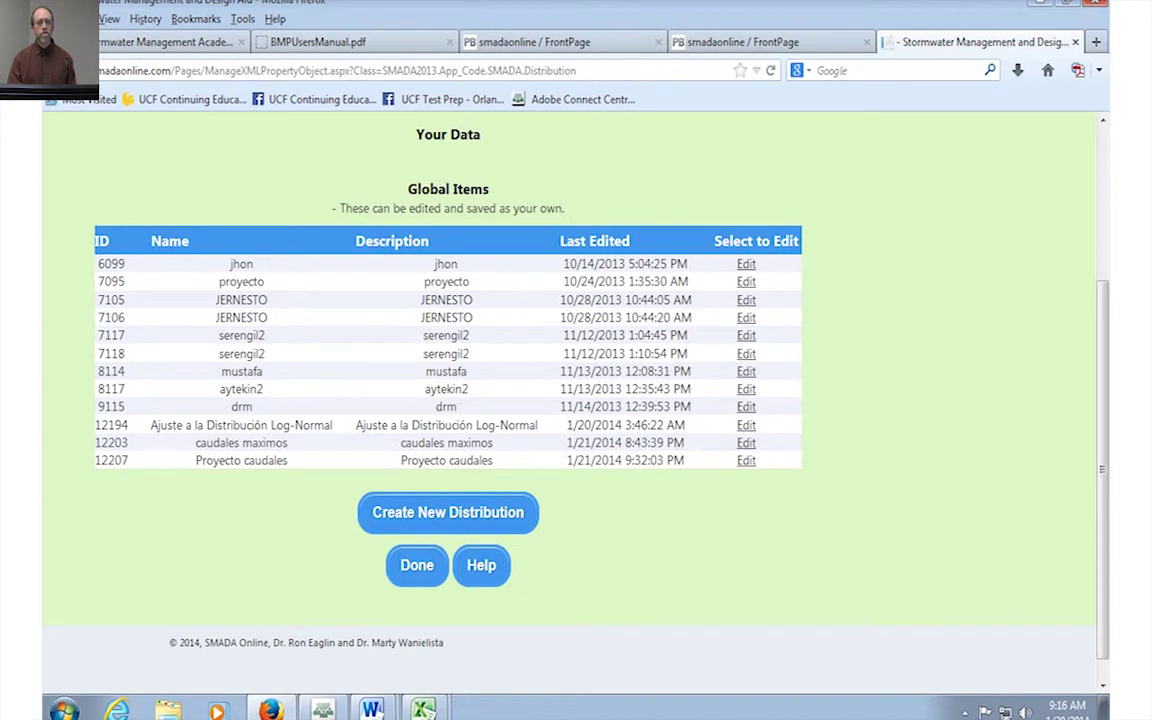
scroll(570, 400, "up", 2)
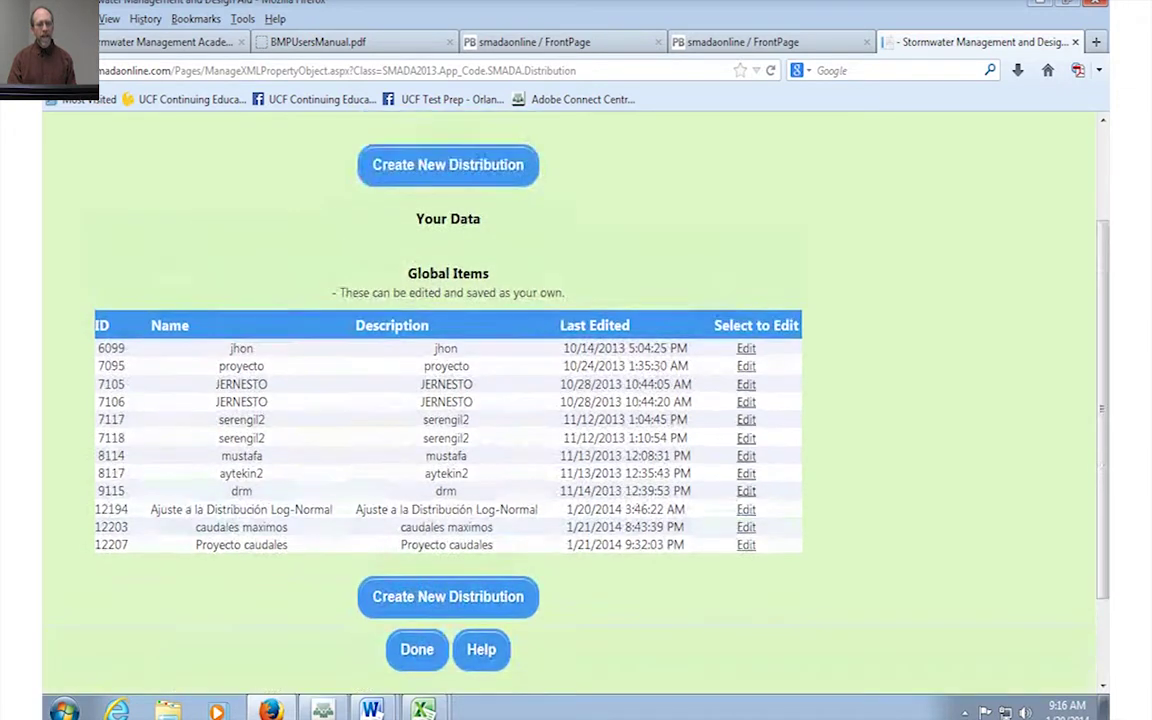
left_click(448, 186)
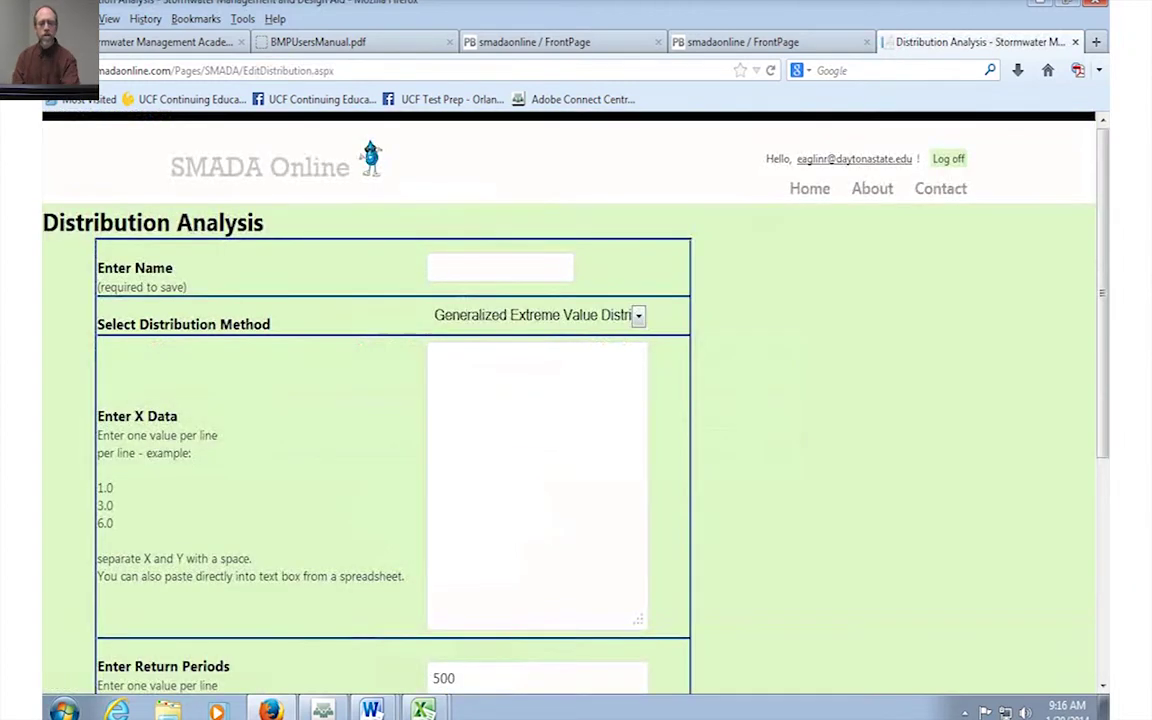
- Switch to the Book1 workbook in Excel and copy the data values in column A
scroll(570, 400, "down", 2)
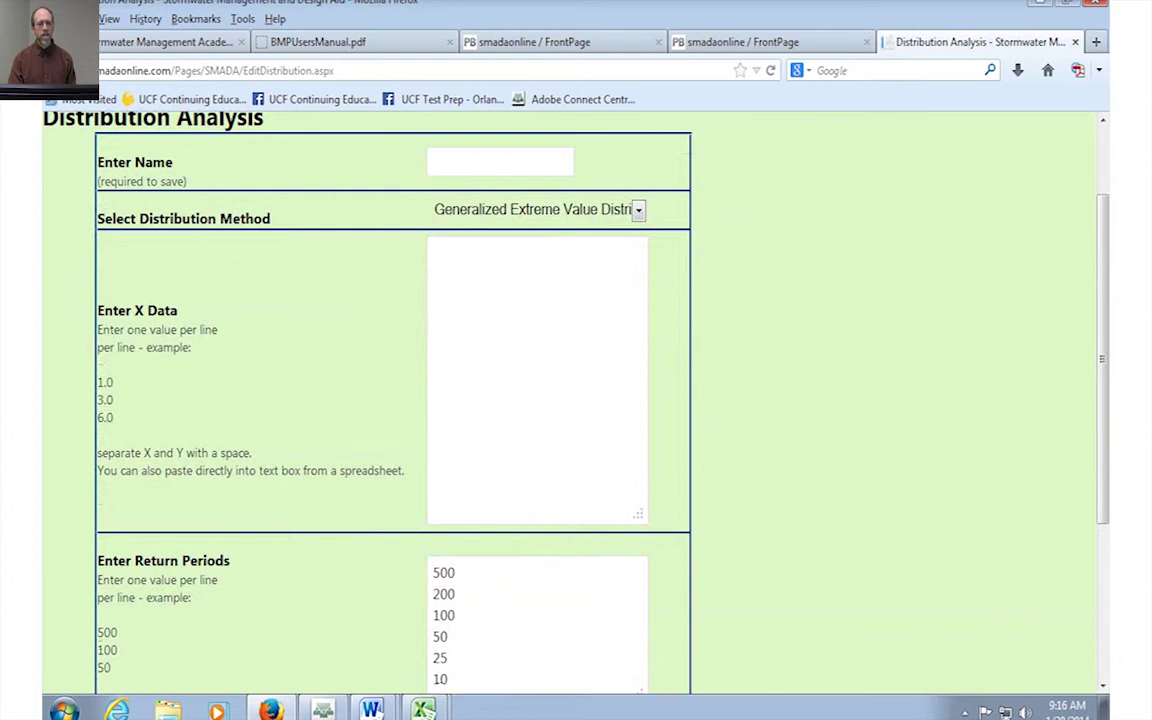
left_click(423, 710)
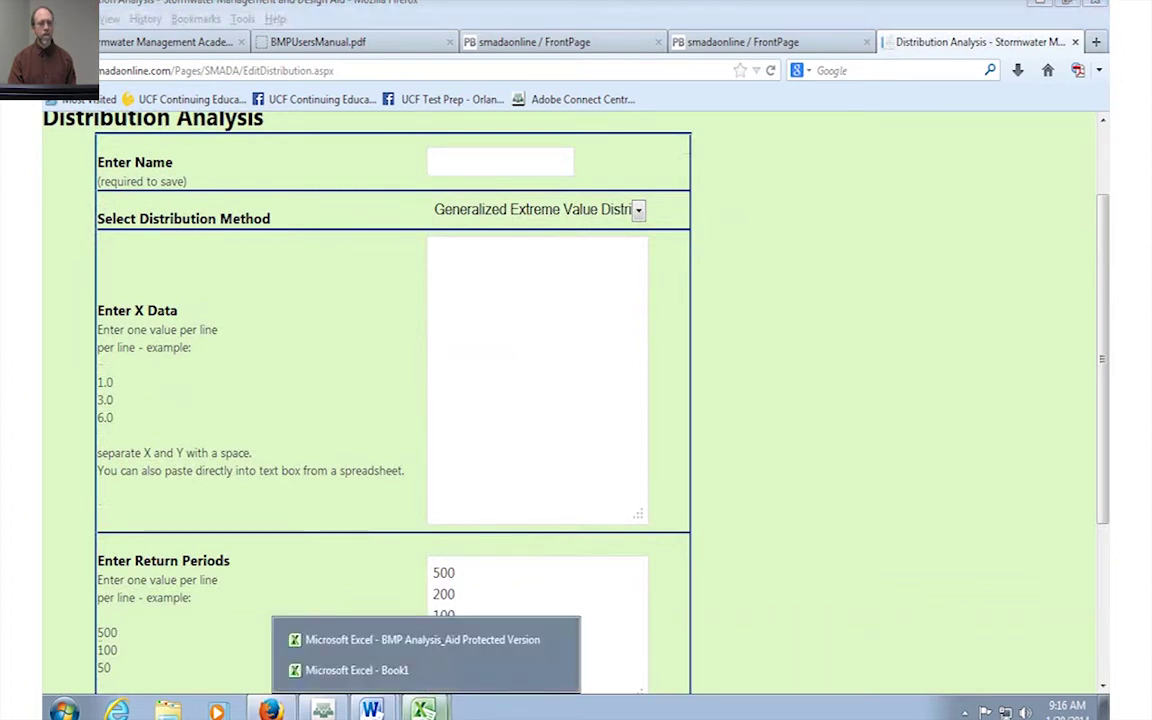
left_click(425, 670)
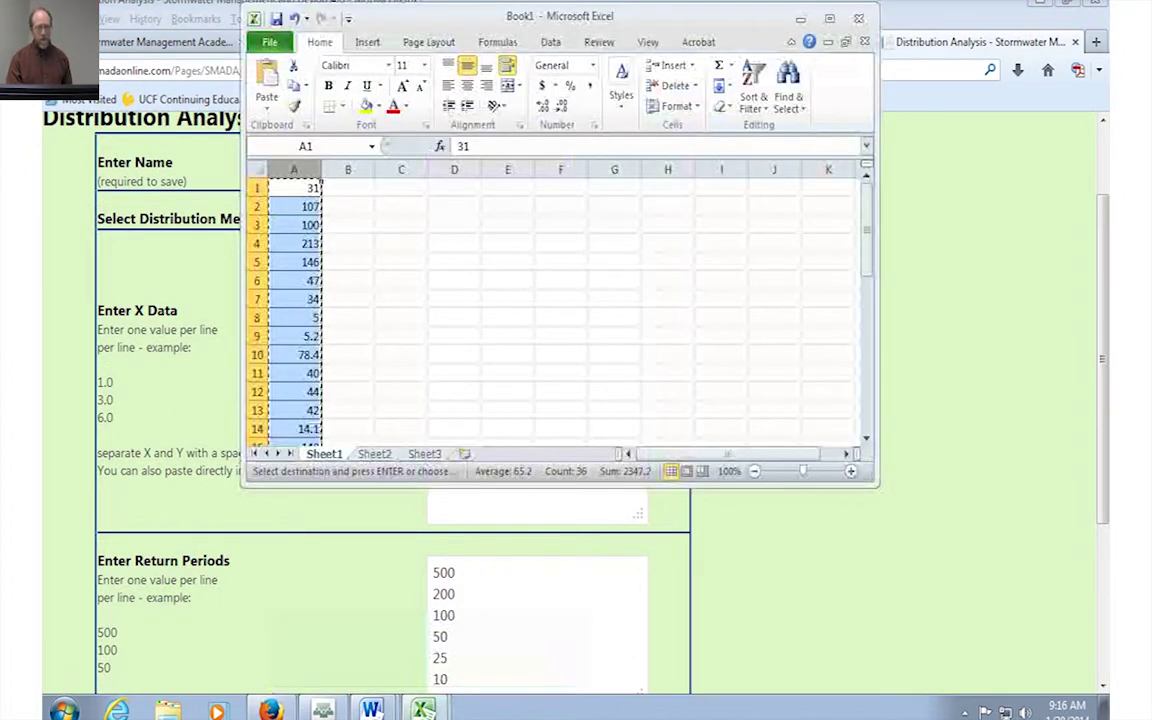
left_click(401, 206)
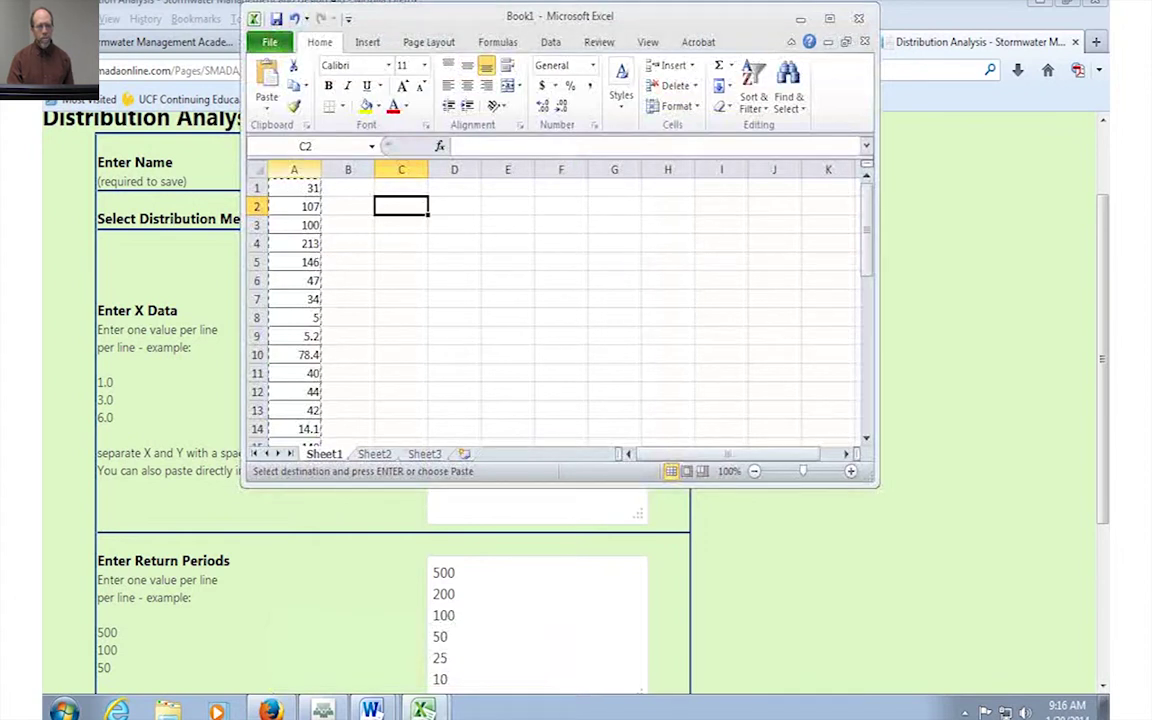
left_click(294, 169)
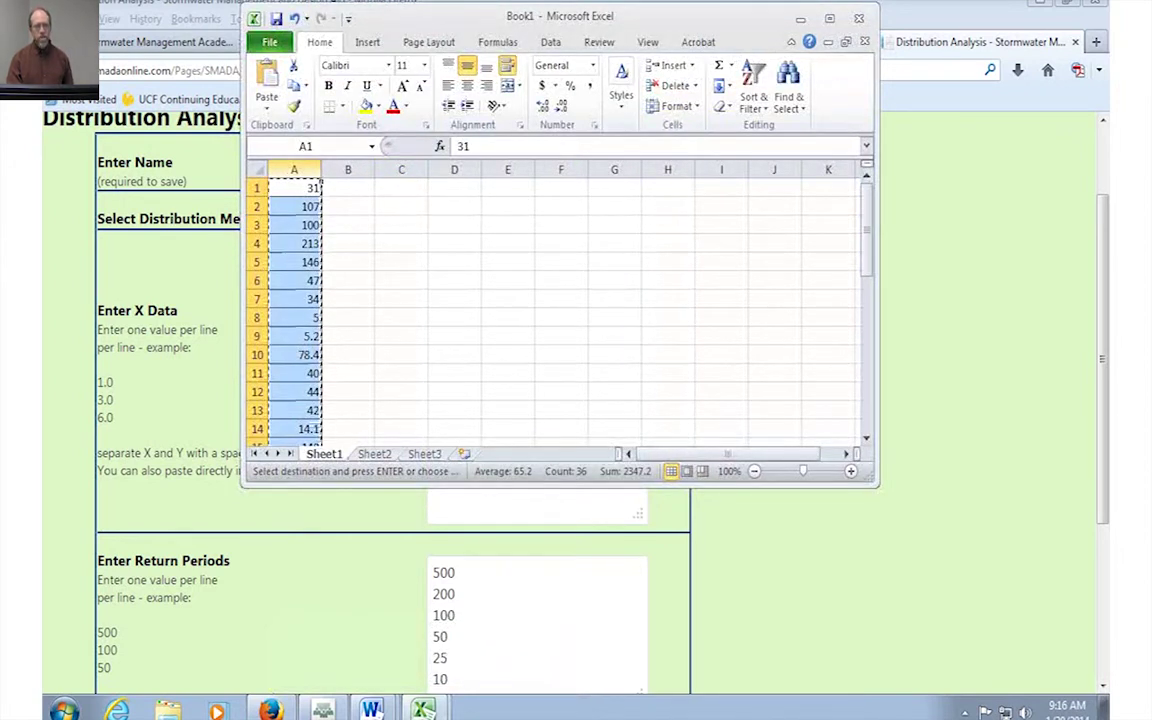
- Switch back to SMADA Online and paste the copied values as X data, removing the blank lines at the end
key("alt+Tab")
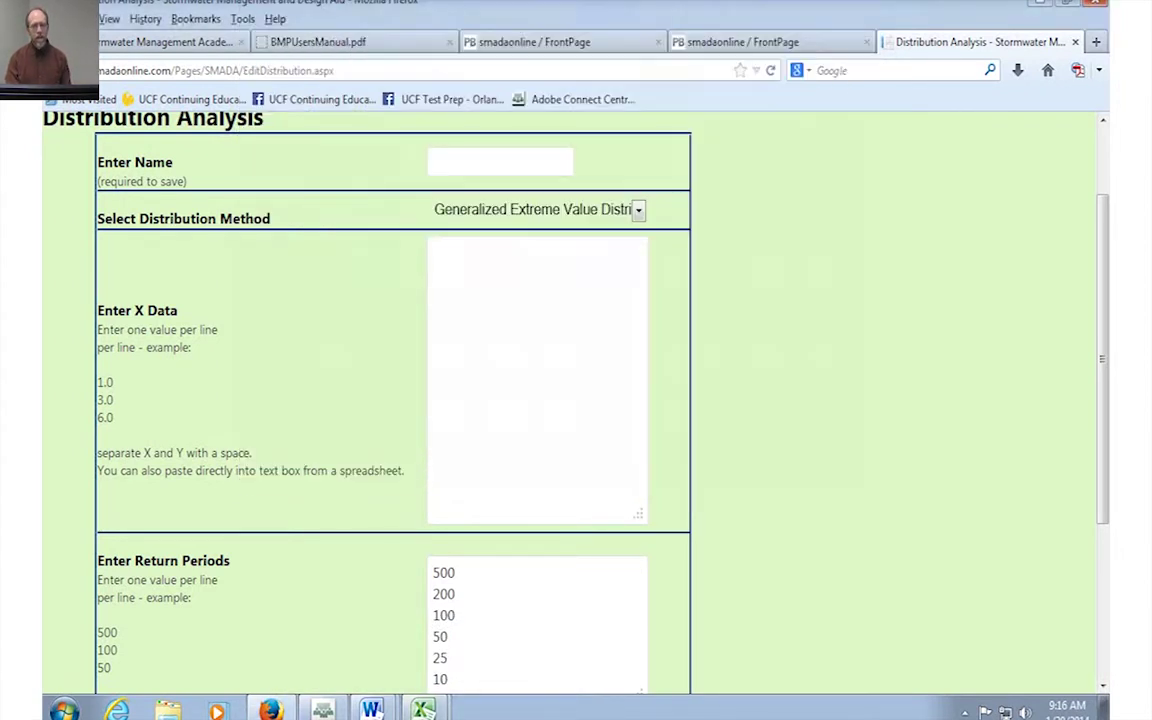
left_click(434, 253)
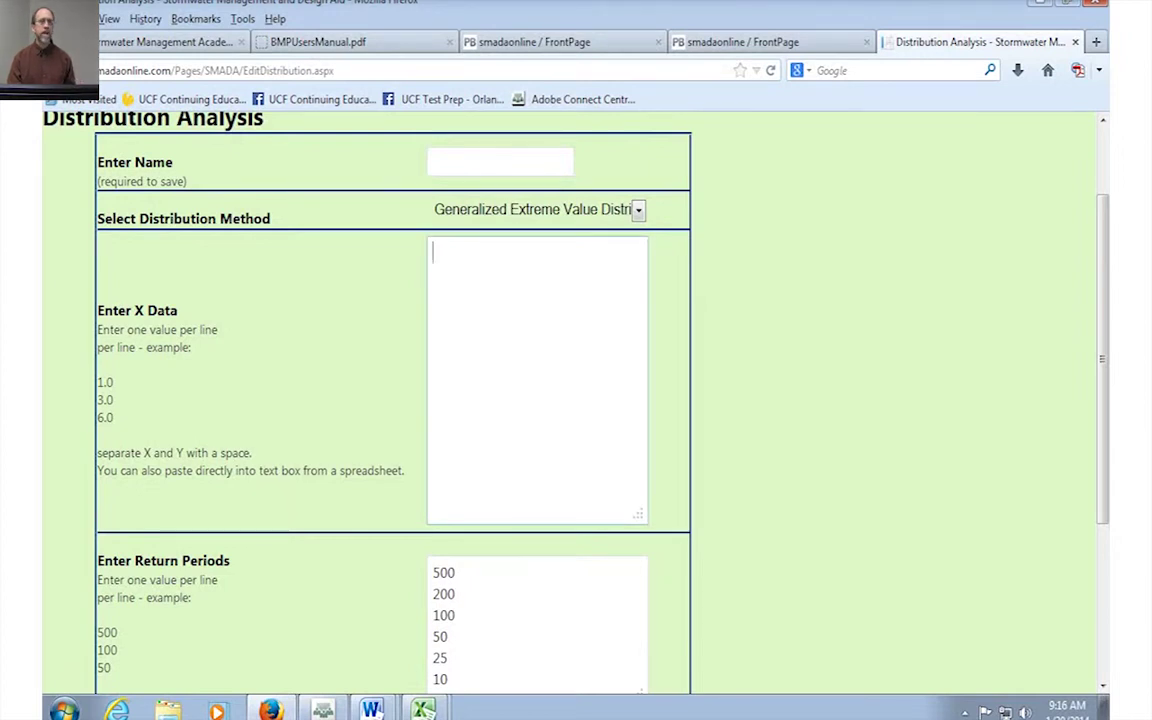
key("ctrl+v")
key("BackSpace")
key("BackSpace")
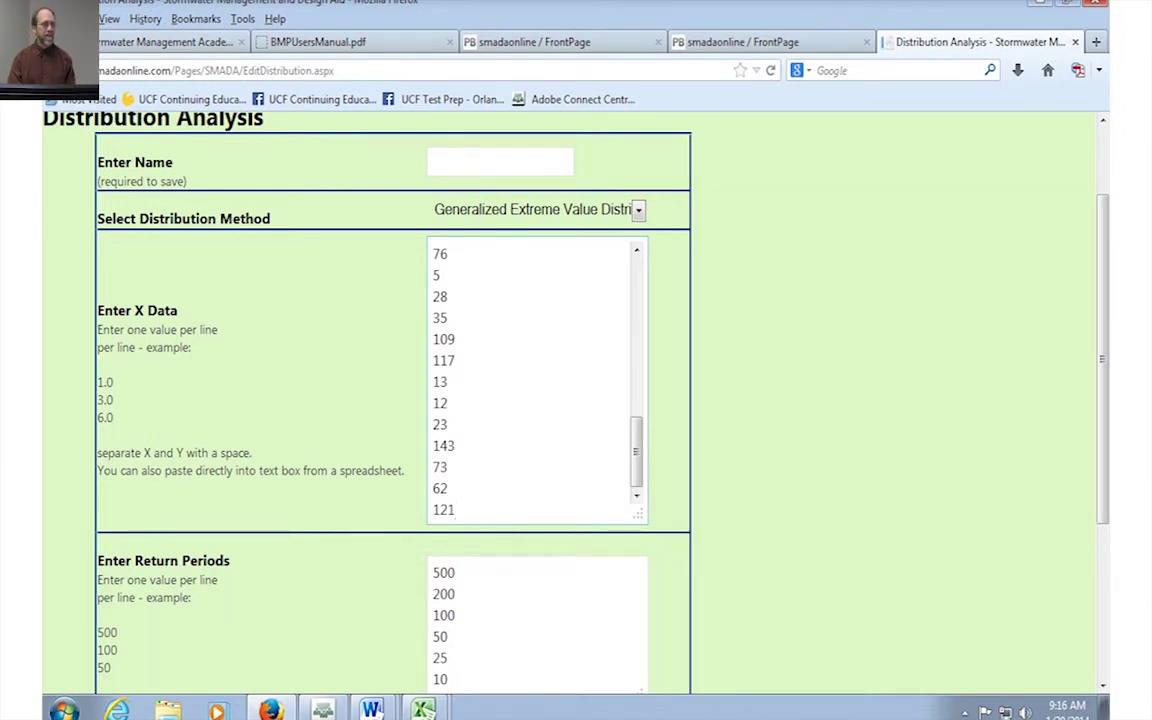
left_click_drag(636, 451, 636, 301)
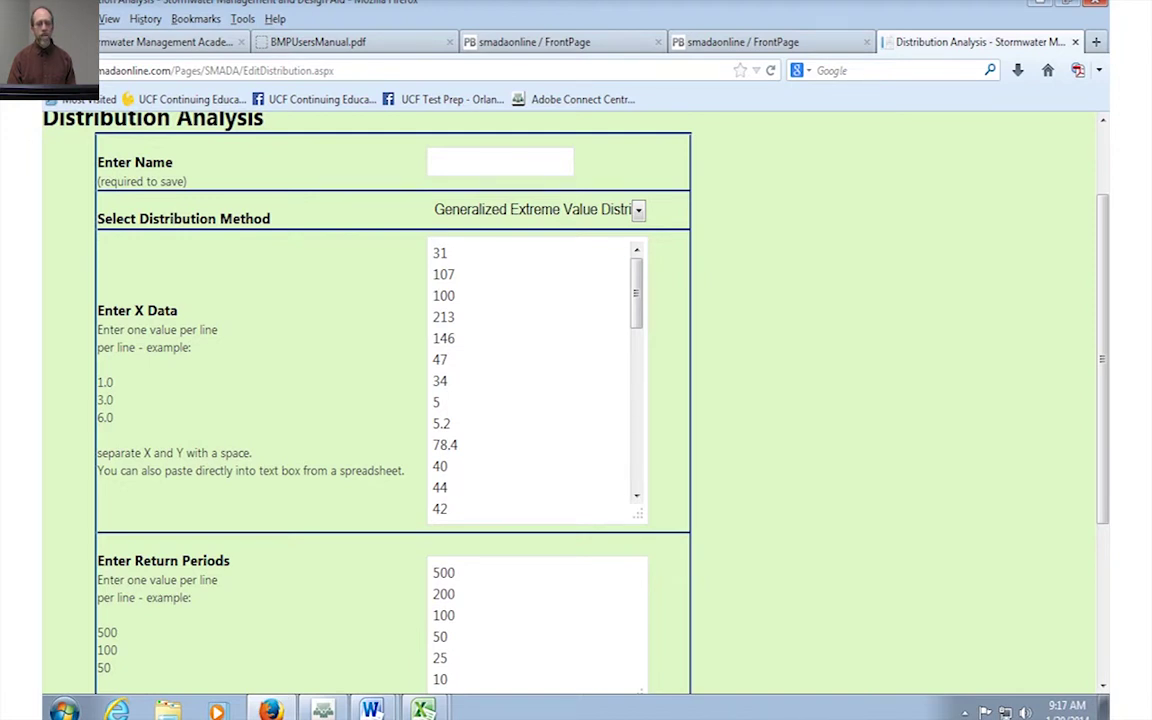
- Calculate the Generalized Extreme Value distribution for the listed return periods and review the actual and predicted data
scroll(570, 400, "down", 4)
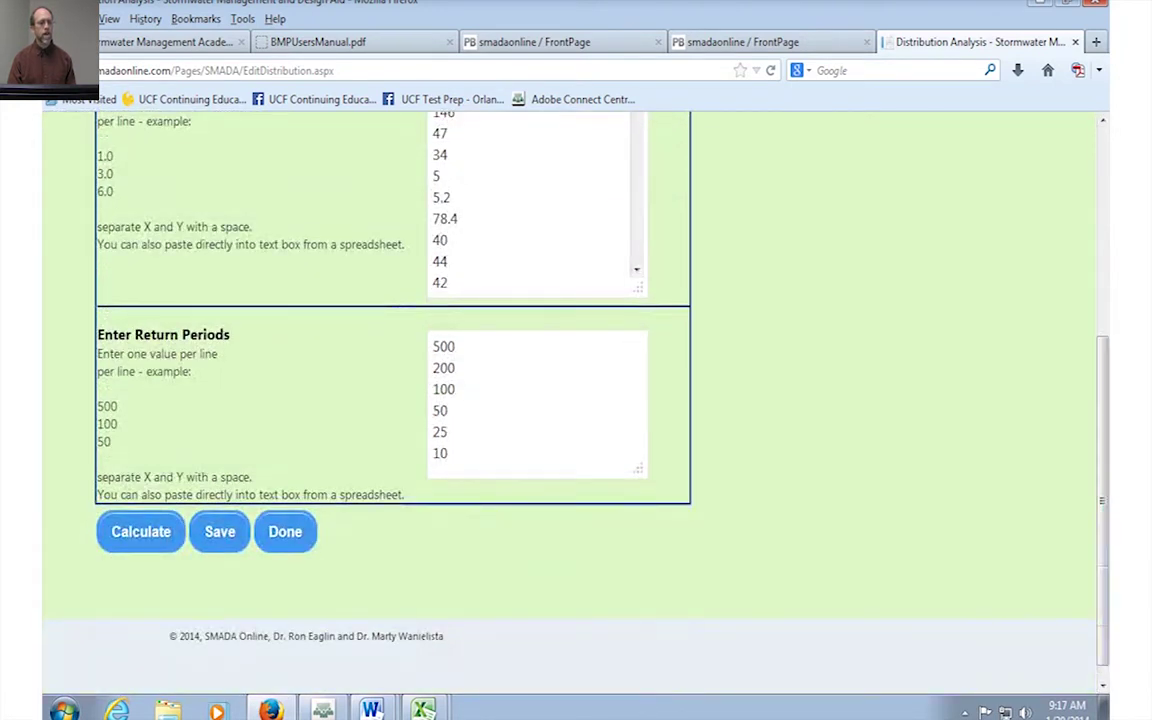
left_click(141, 531)
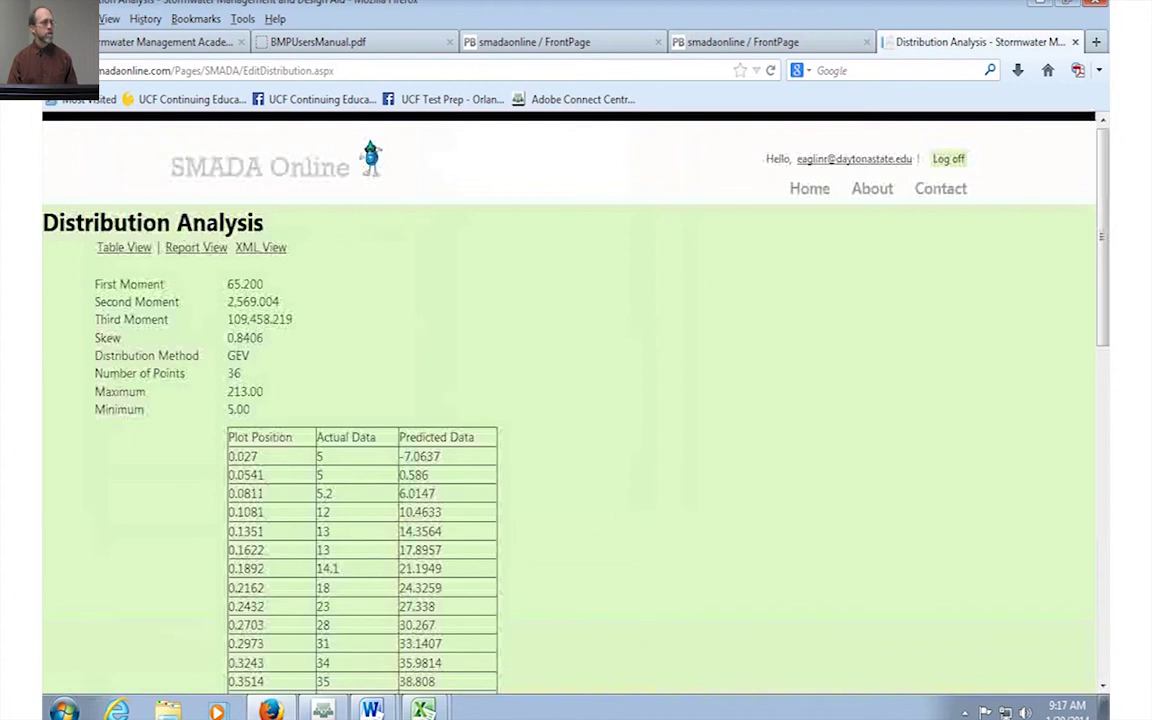
scroll(570, 400, "down", 8)
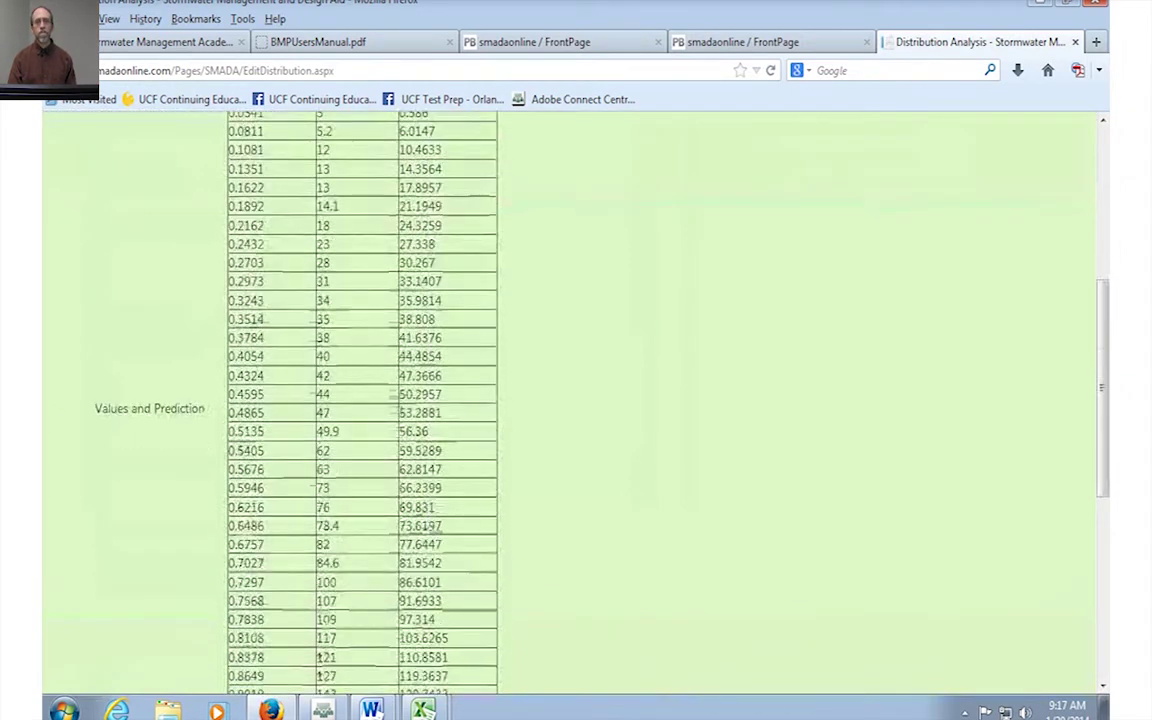
scroll(570, 400, "down", 4)
scroll(570, 400, "up", 4)
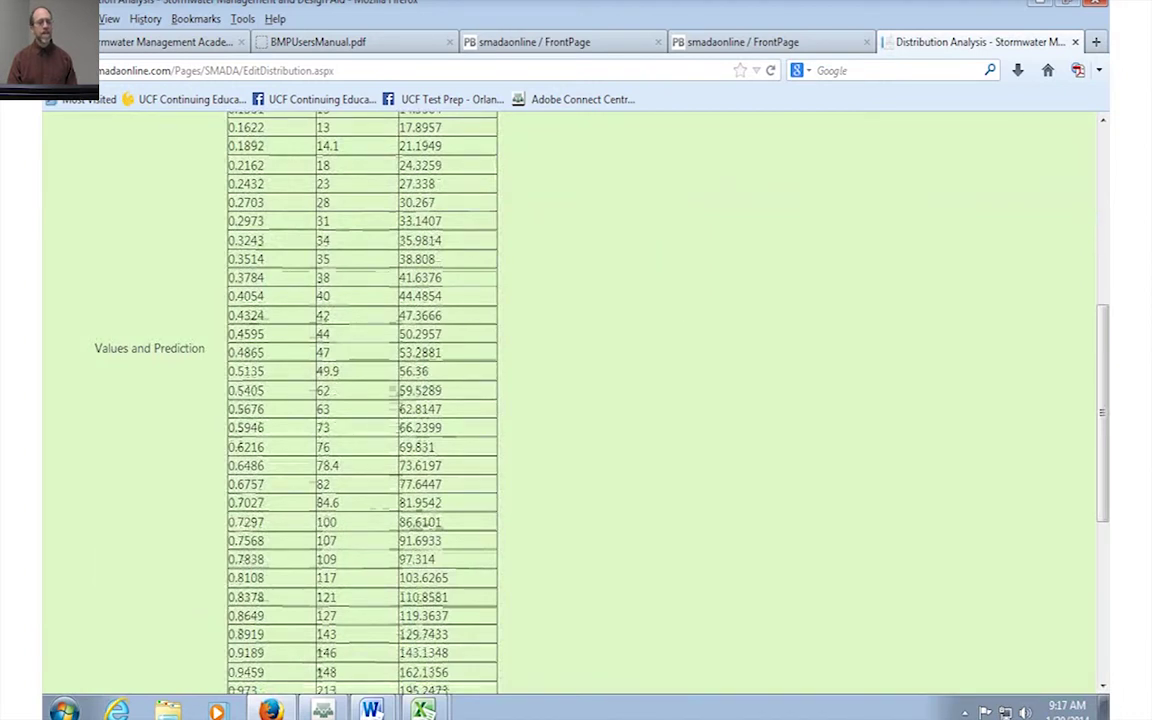
- Plot the actual and predicted values against the Weibull probabilities, and close the plot
scroll(570, 400, "down", 4)
left_click(306, 569)
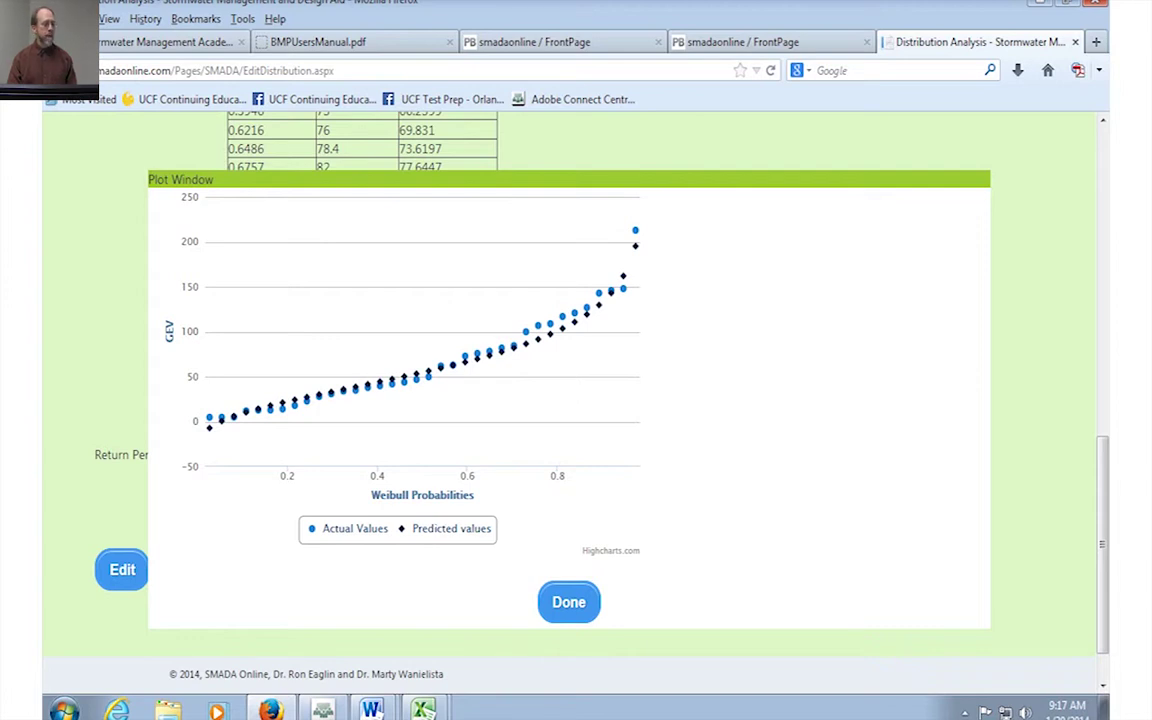
key("Escape")
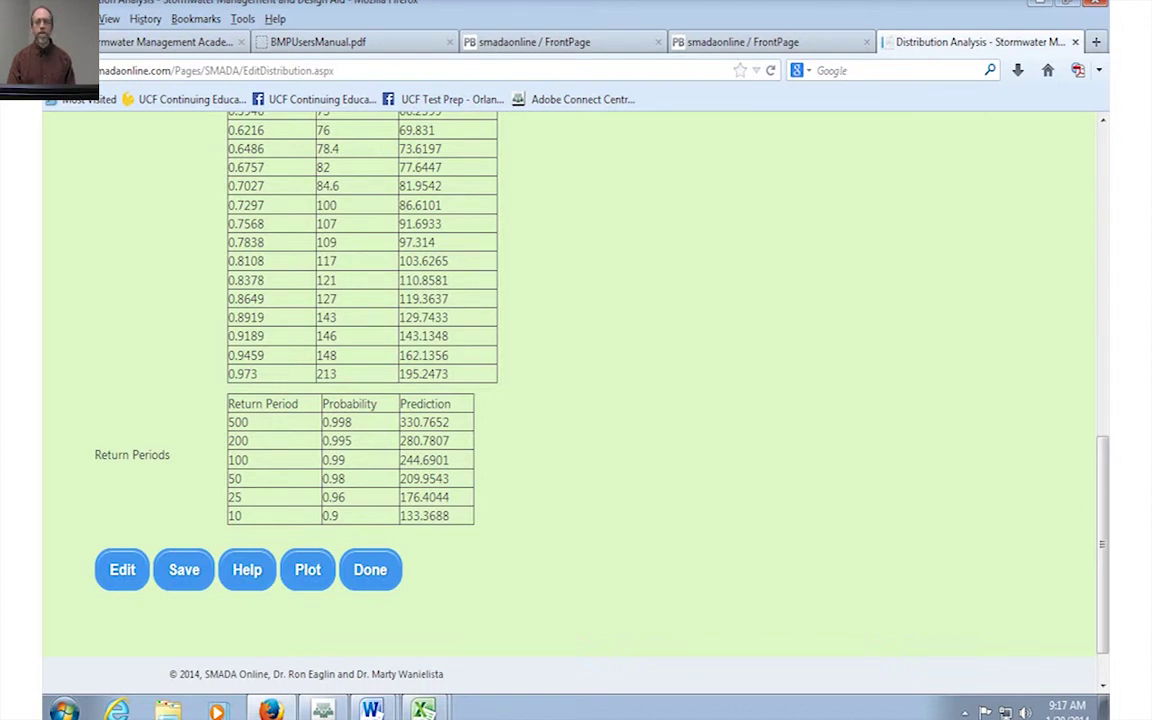
- Reopen the distribution's inputs for editing, recalculate it and review the return period predictions
left_click(122, 569)
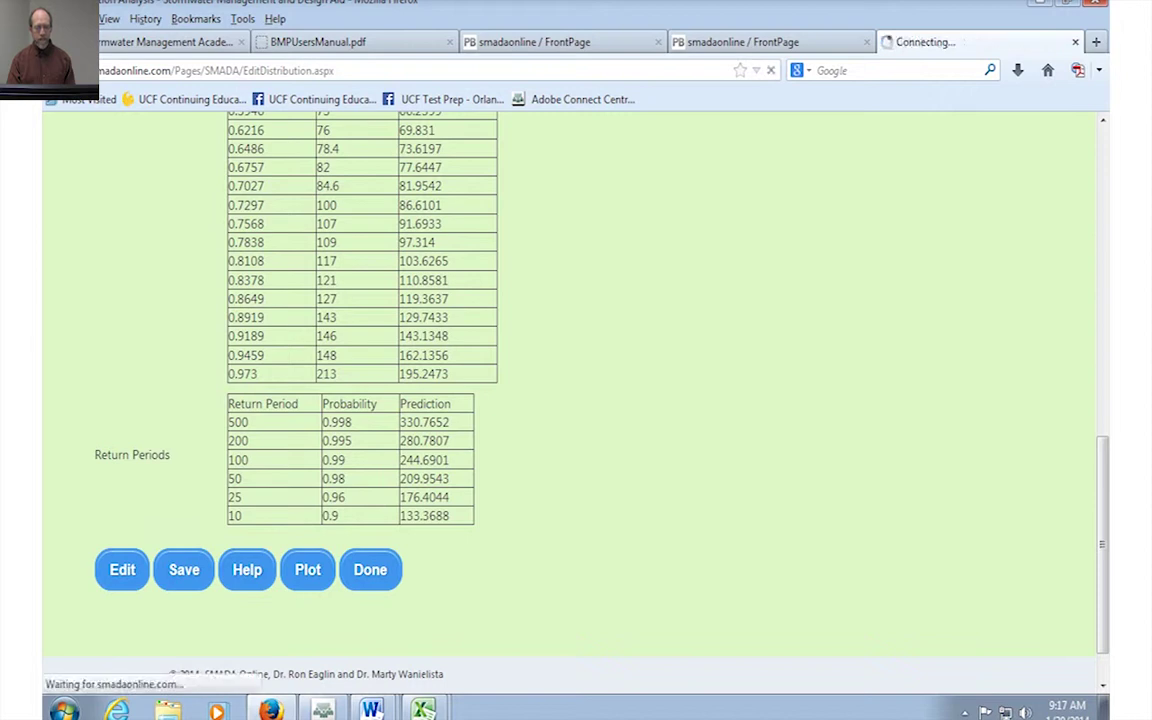
scroll(570, 400, "down", 4)
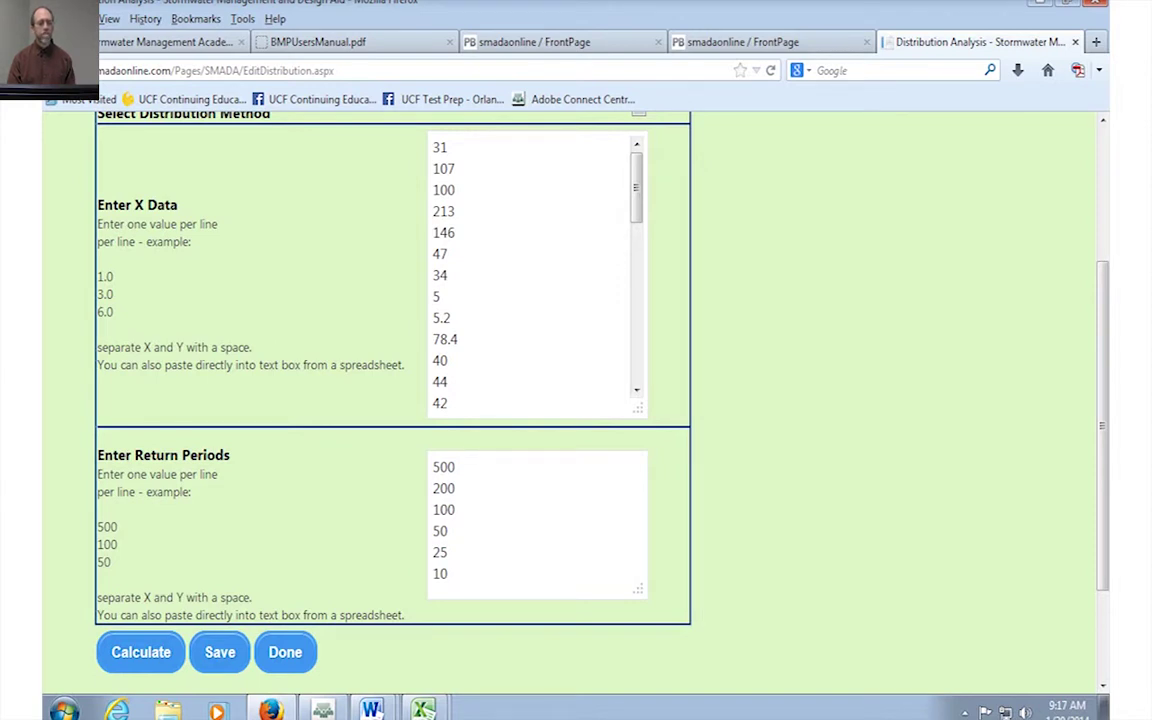
left_click(140, 652)
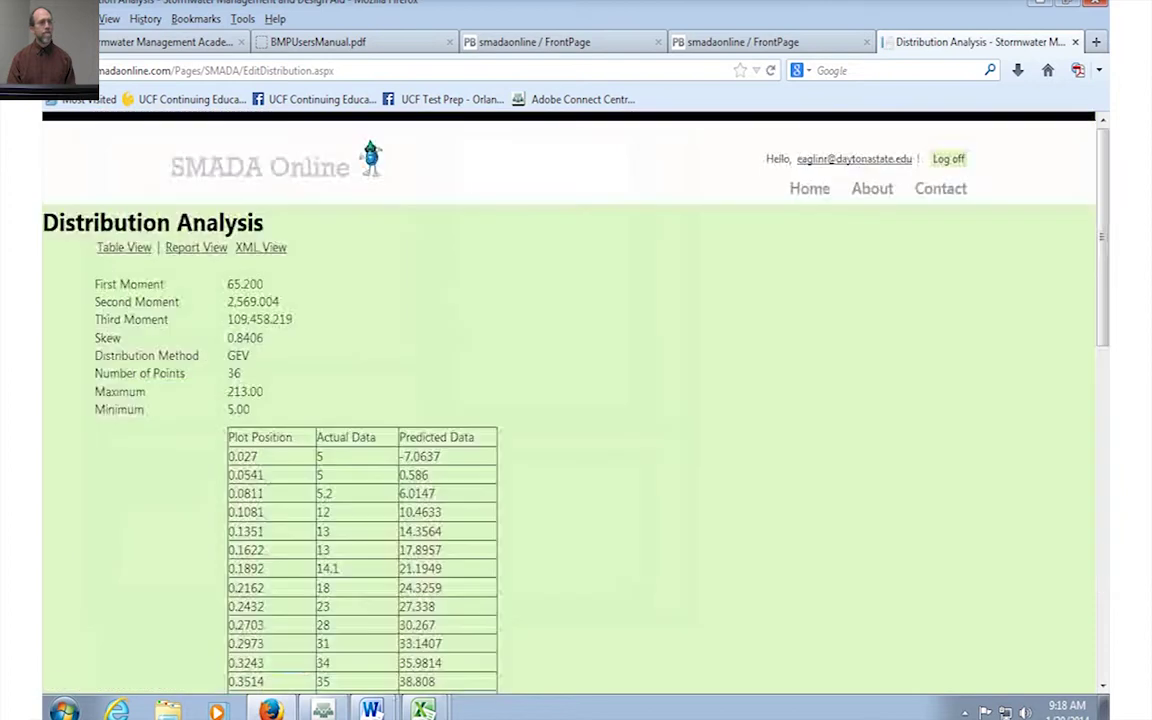
scroll(572, 402, "down", 2)
scroll(570, 400, "down", 10)
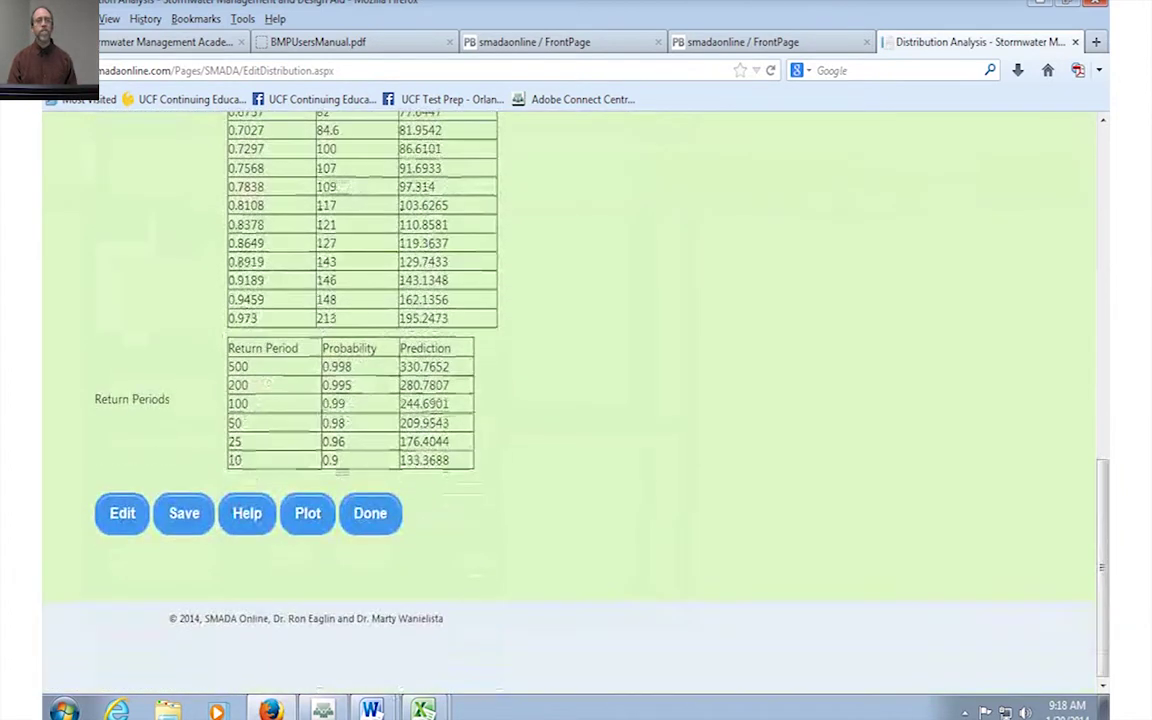